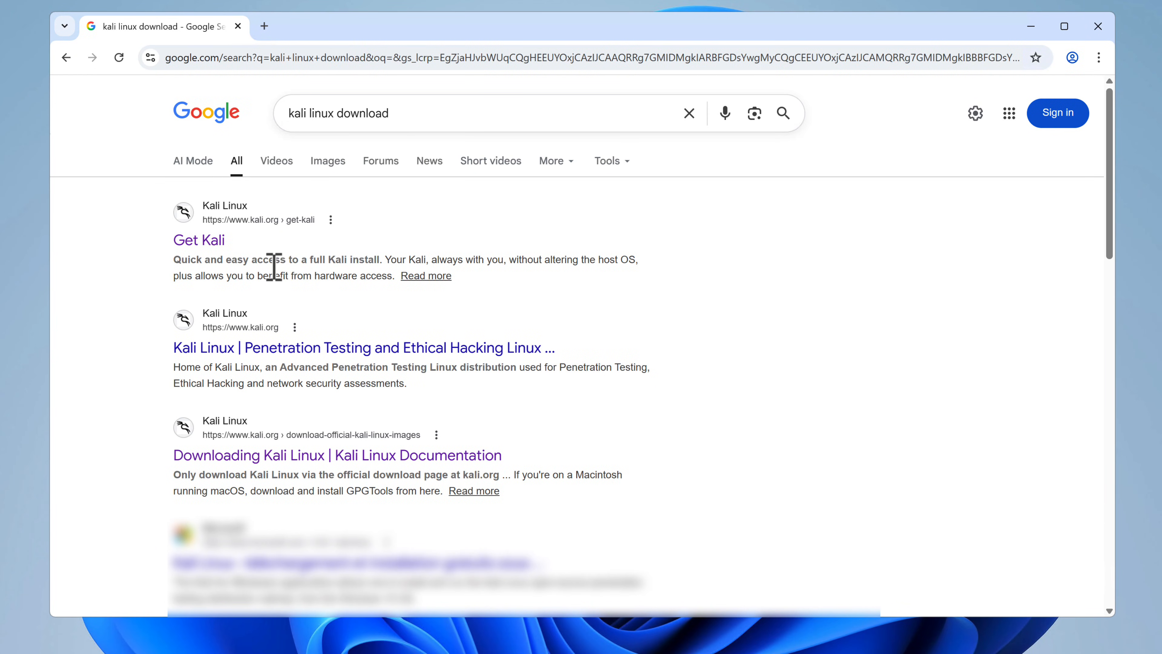
Step: Open the Get Kali page from the search results and download the recommended x86_64 Installer image of Kali Linux 2025.4
click(214, 242)
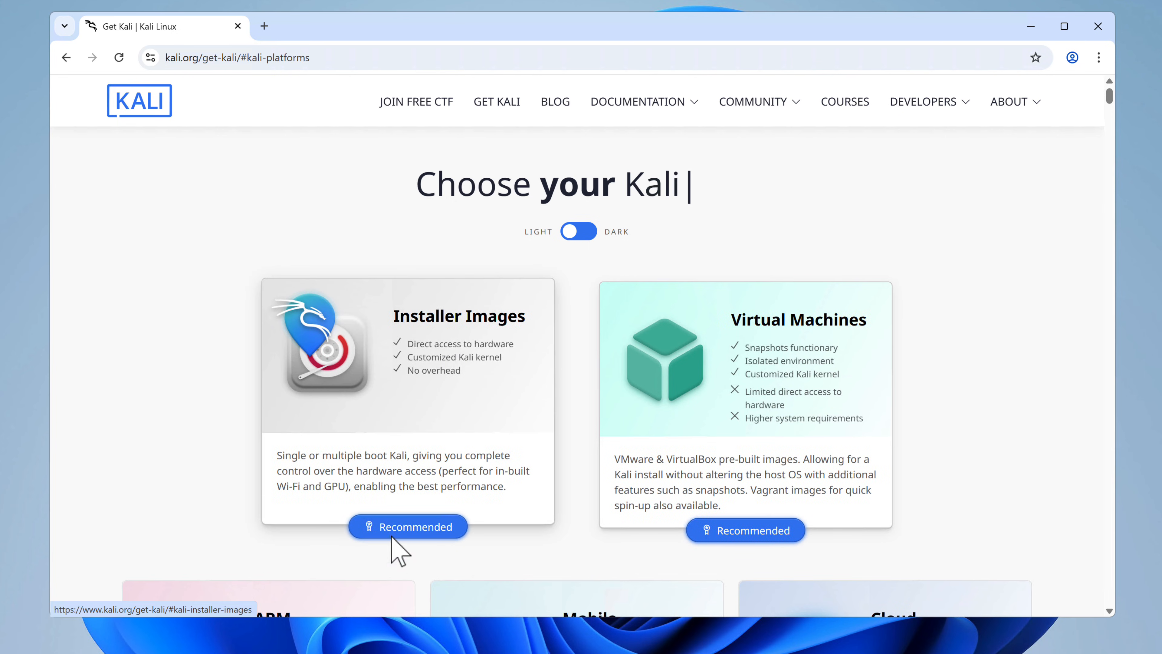
click(417, 528)
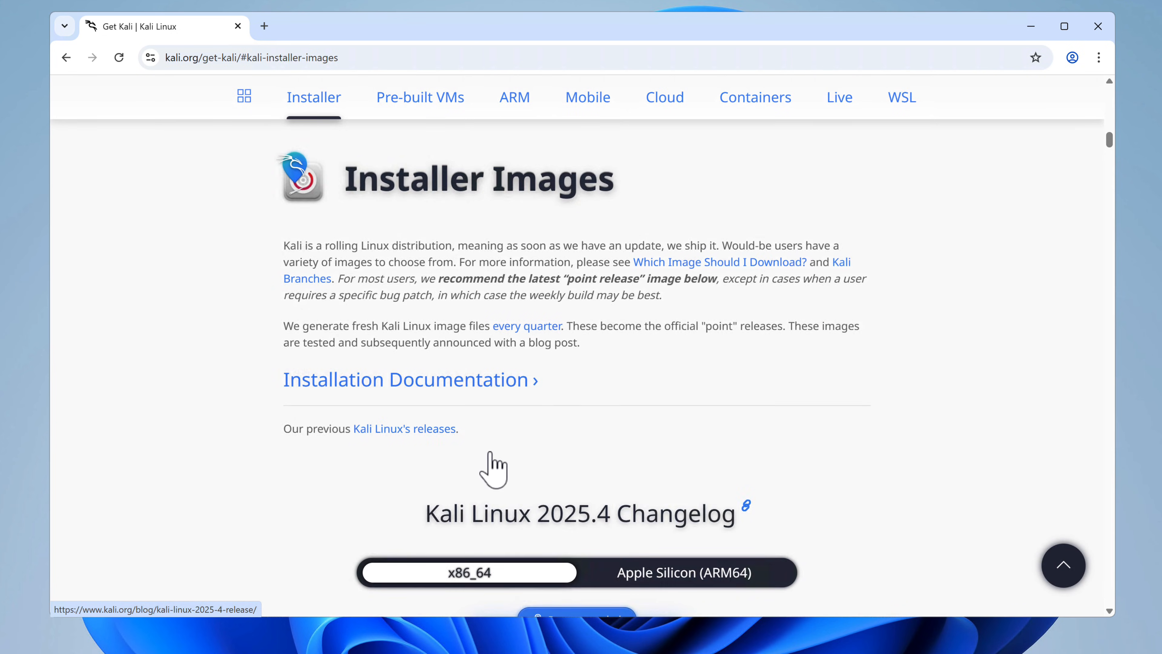
scroll(513, 437, down, 8)
scroll(531, 394, up, 1)
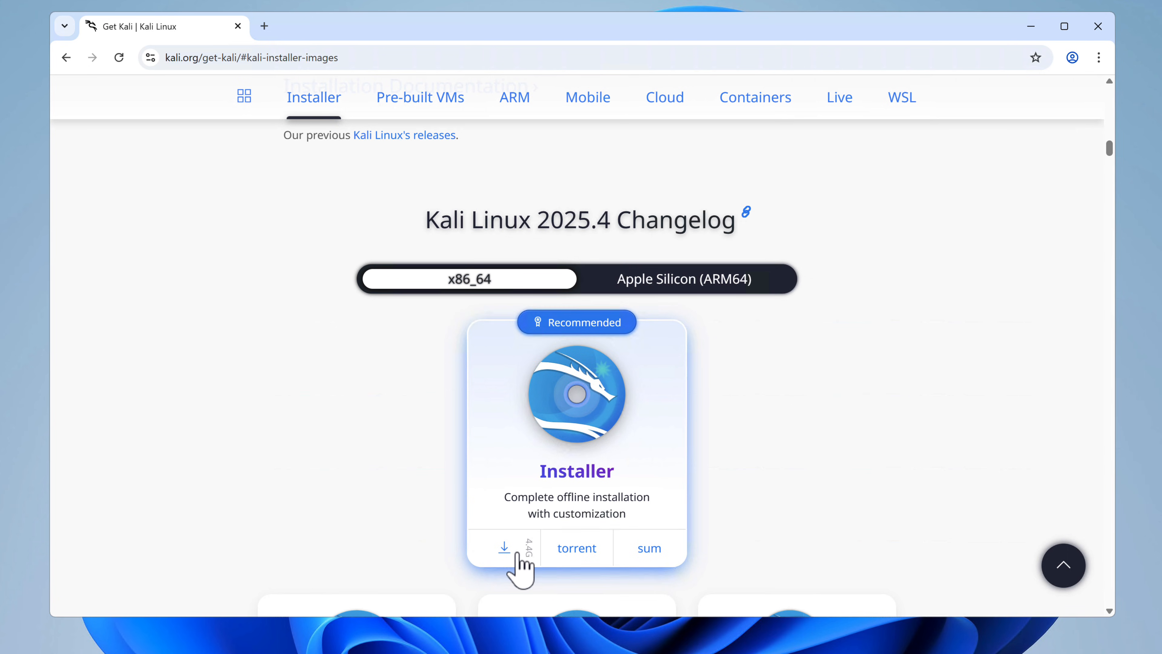
click(503, 547)
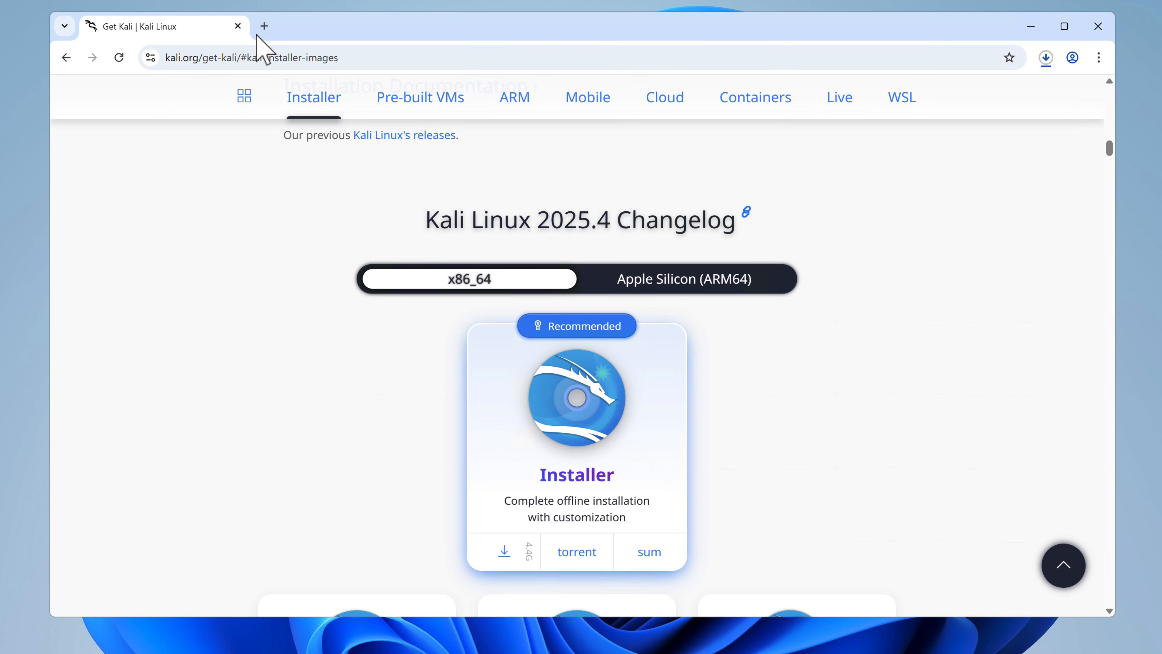
Step: Go to rufus.ie in a new browser tab, download rufus-4.13.exe for Windows x64, and close the browser
click(263, 26)
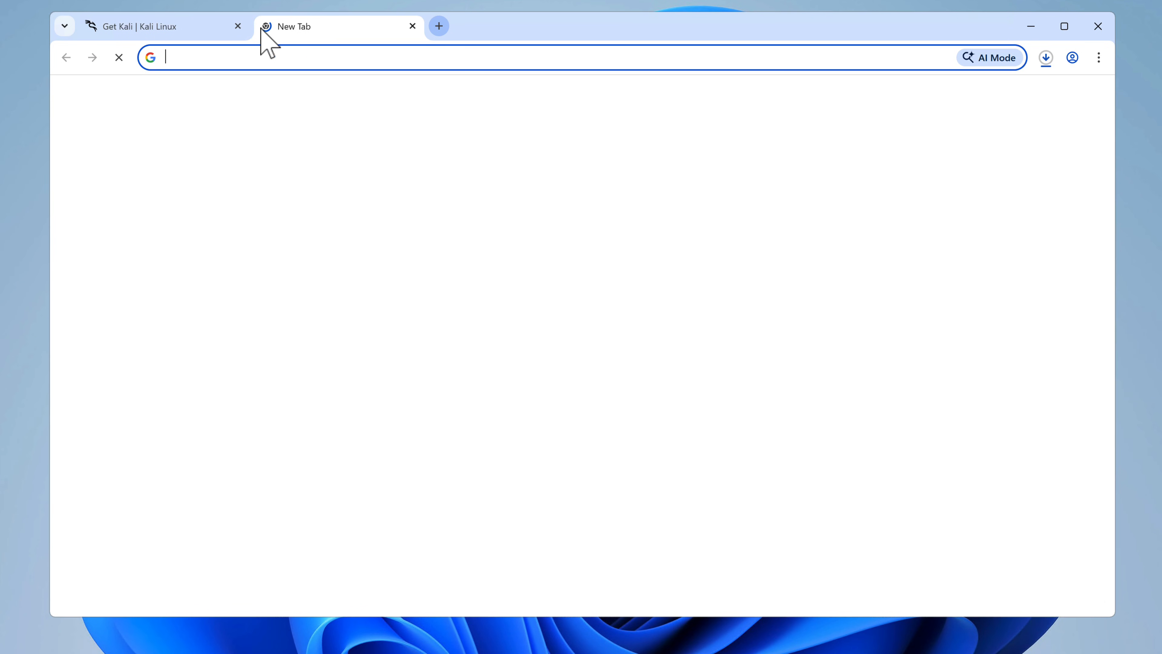
text(rufus.ie)
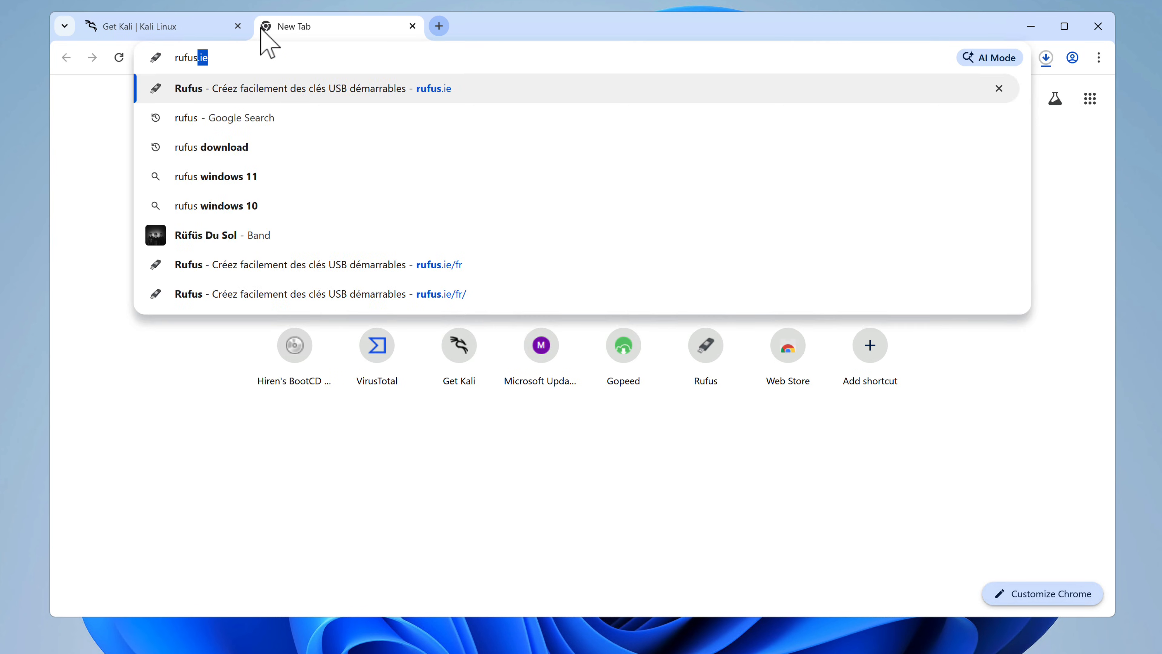
key(Return)
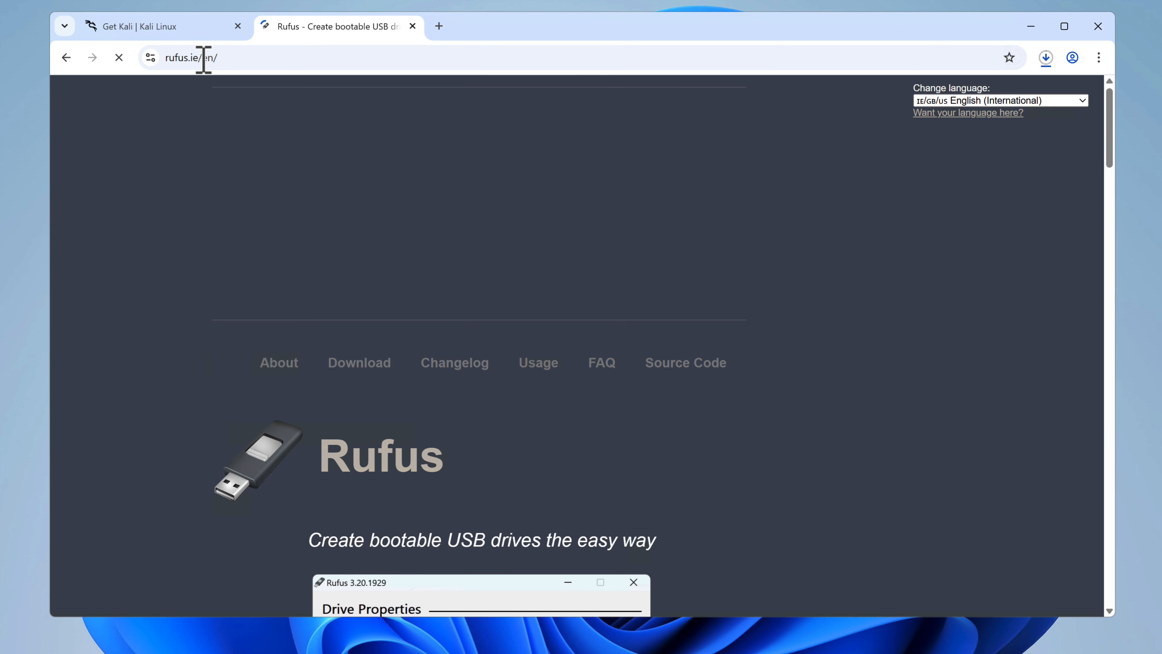
scroll(508, 373, down, 15)
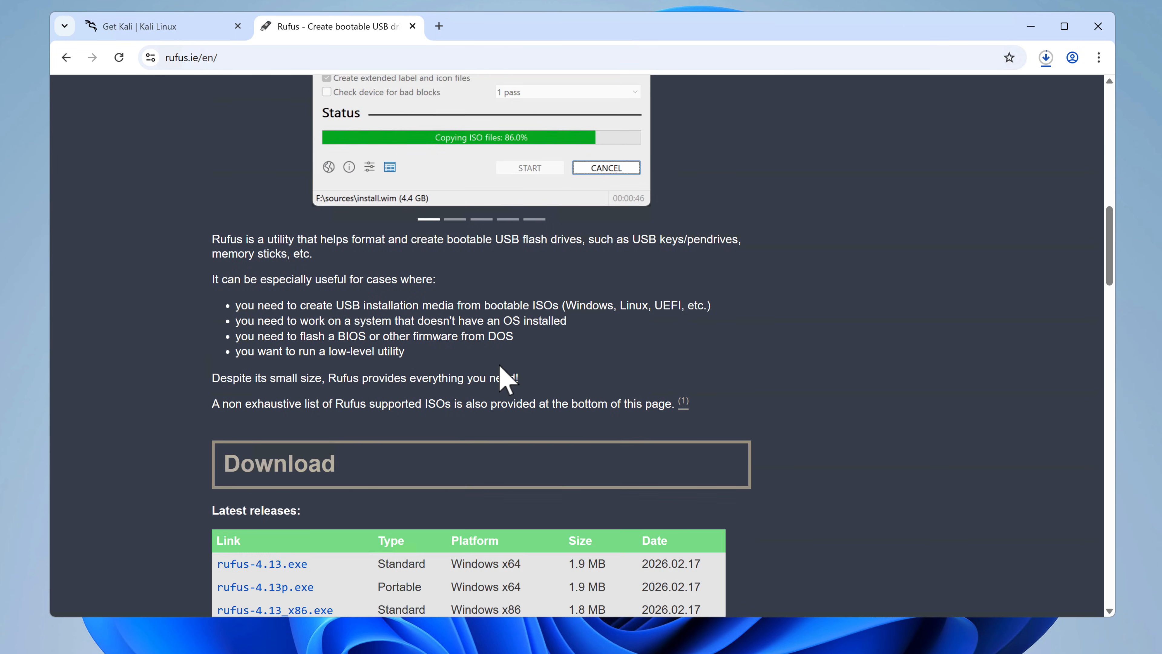
scroll(507, 379, down, 3)
scroll(506, 380, down, 2)
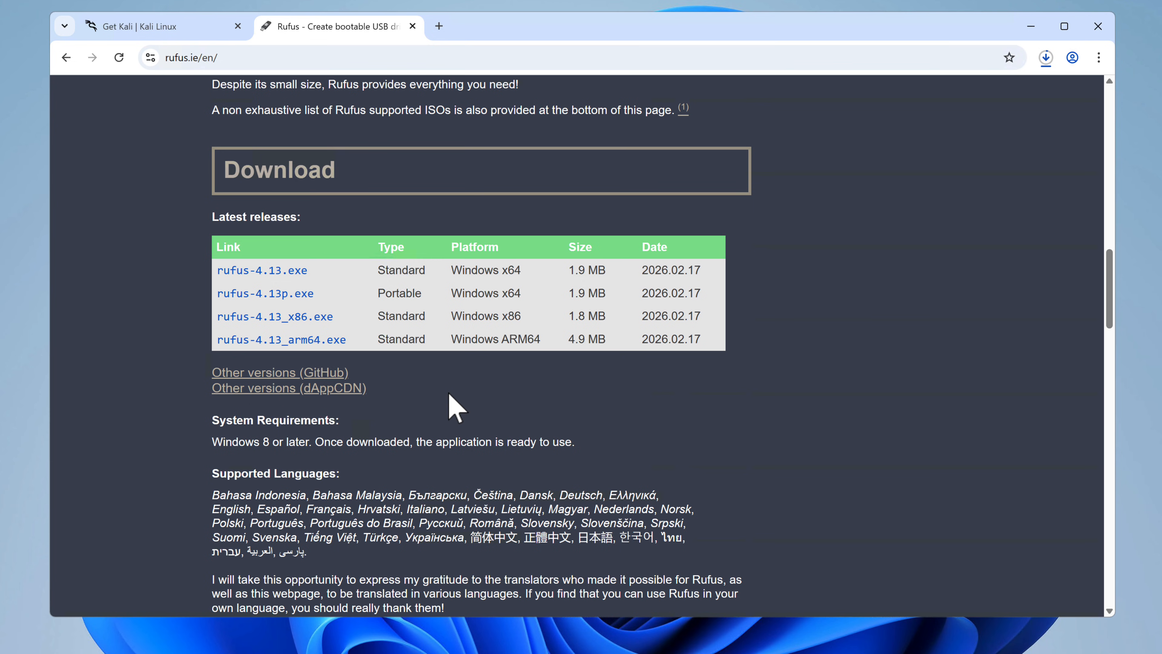
click(1098, 26)
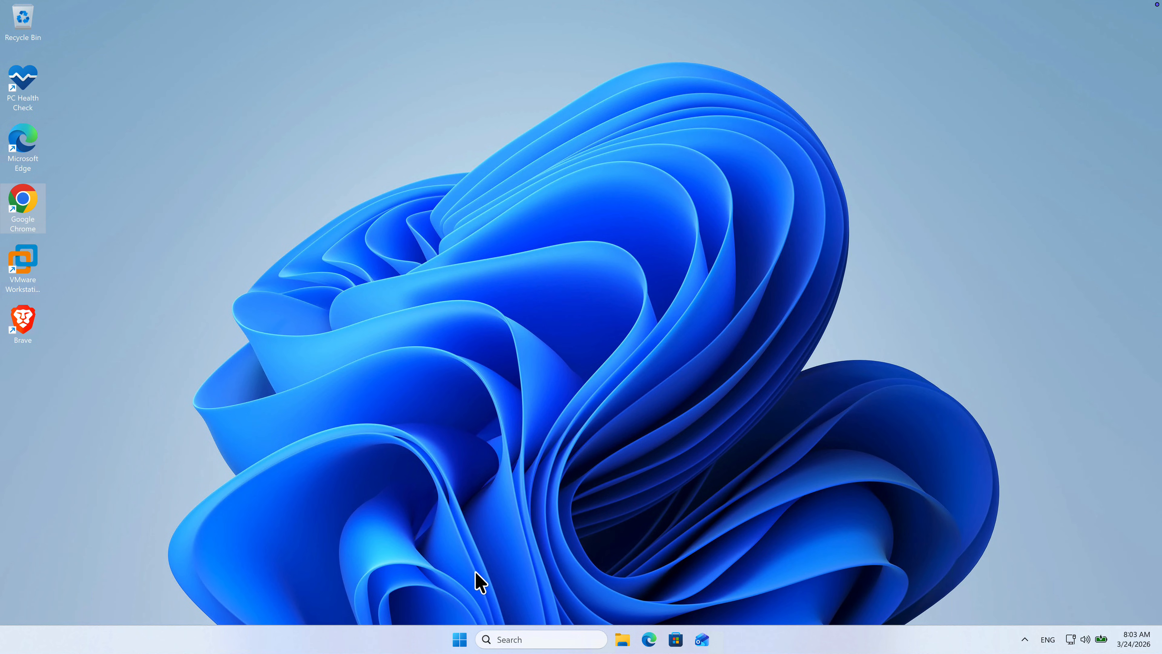
Step: Find Windows Security through the system search and open its Virus & threat protection settings
click(520, 640)
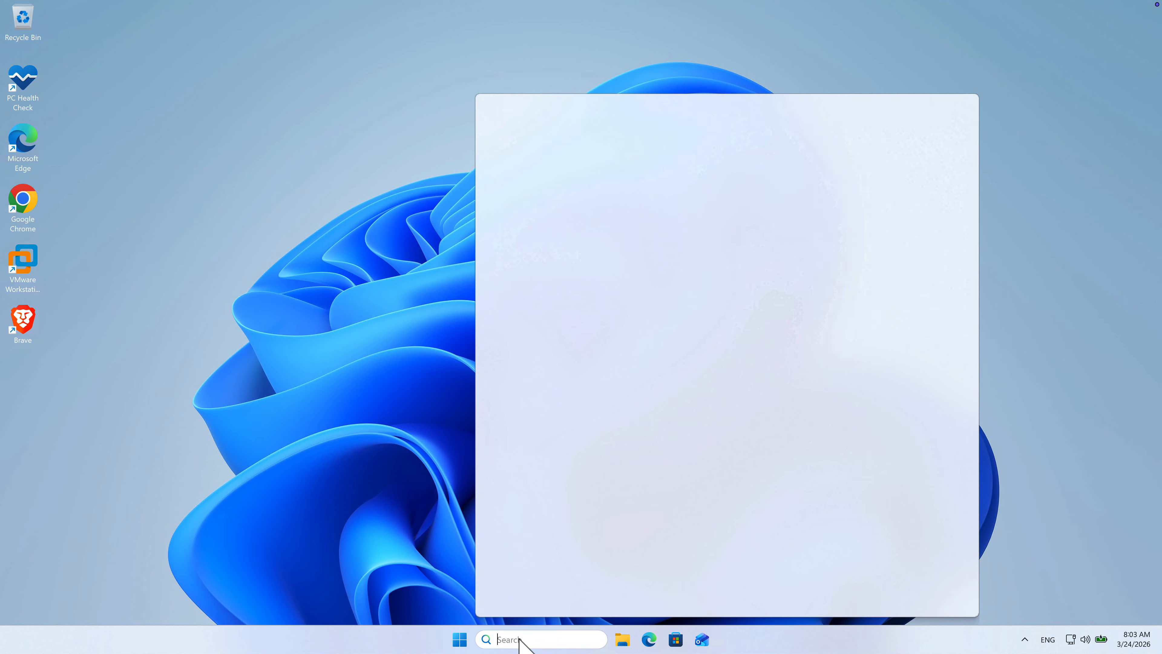
text(windows)
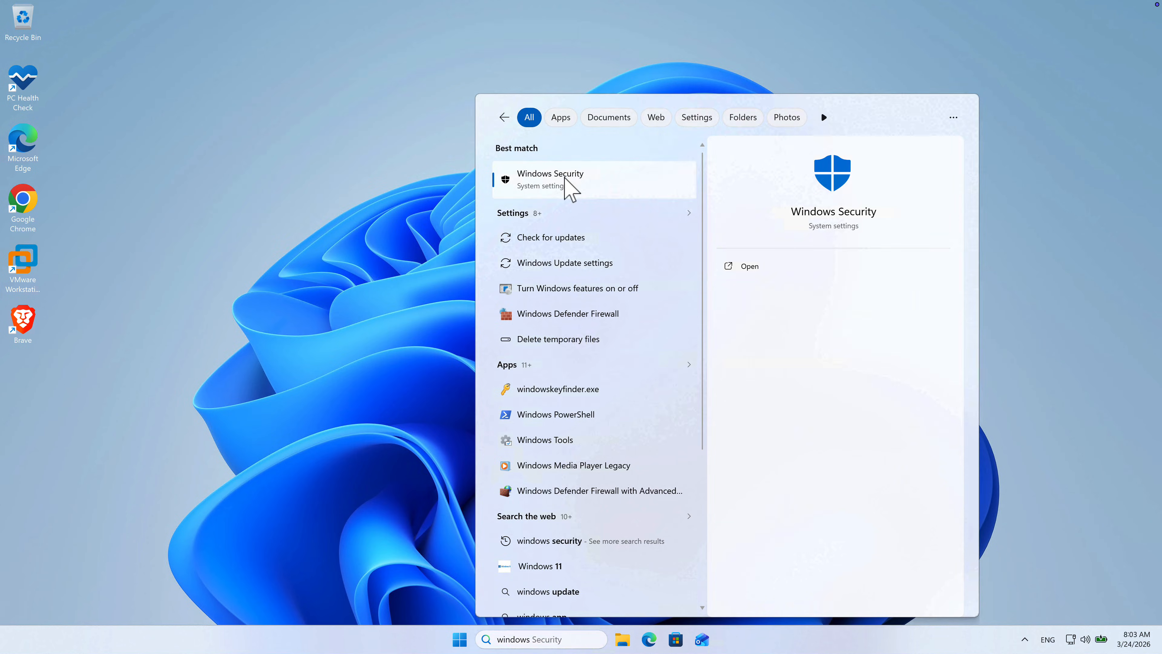
click(570, 186)
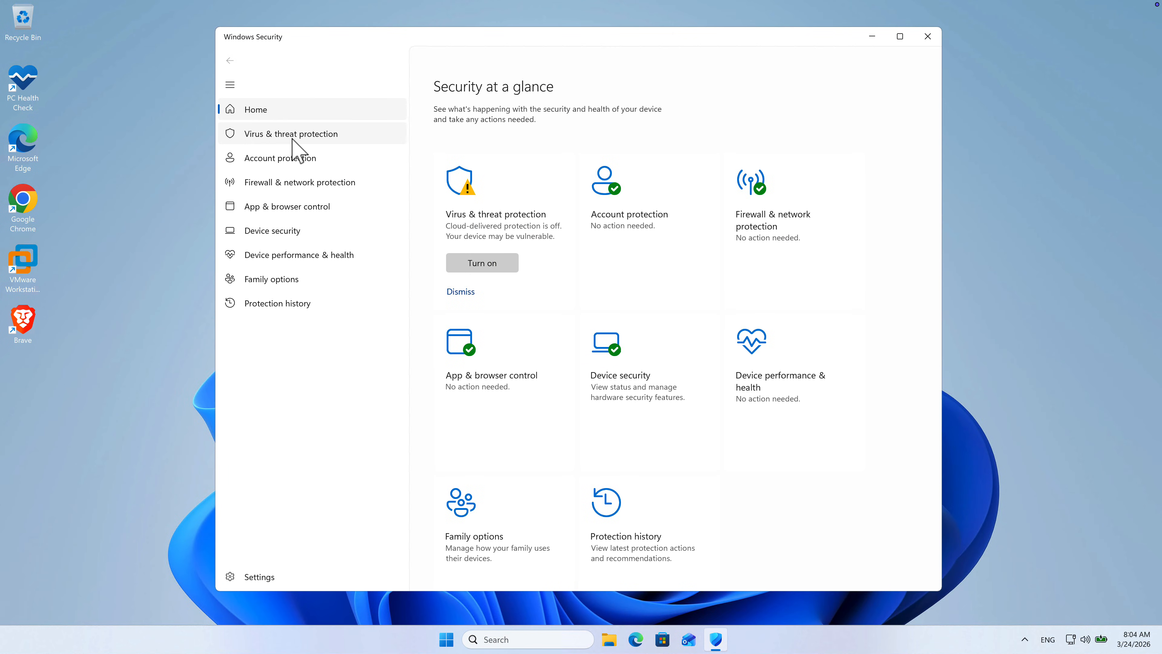
click(293, 139)
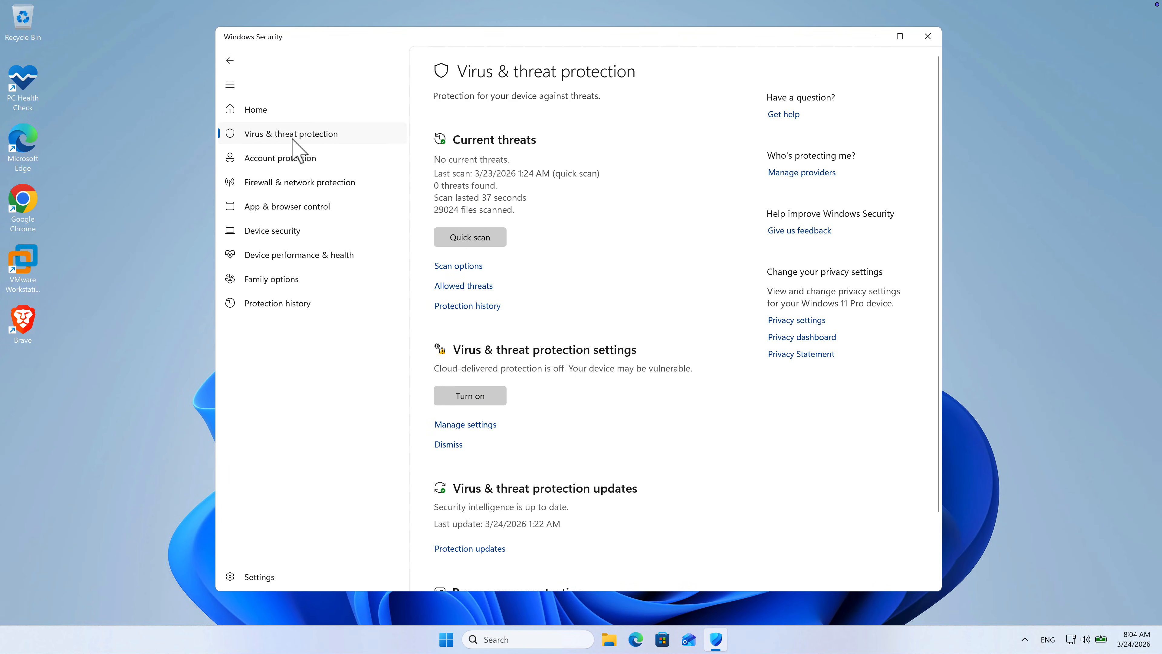
click(471, 430)
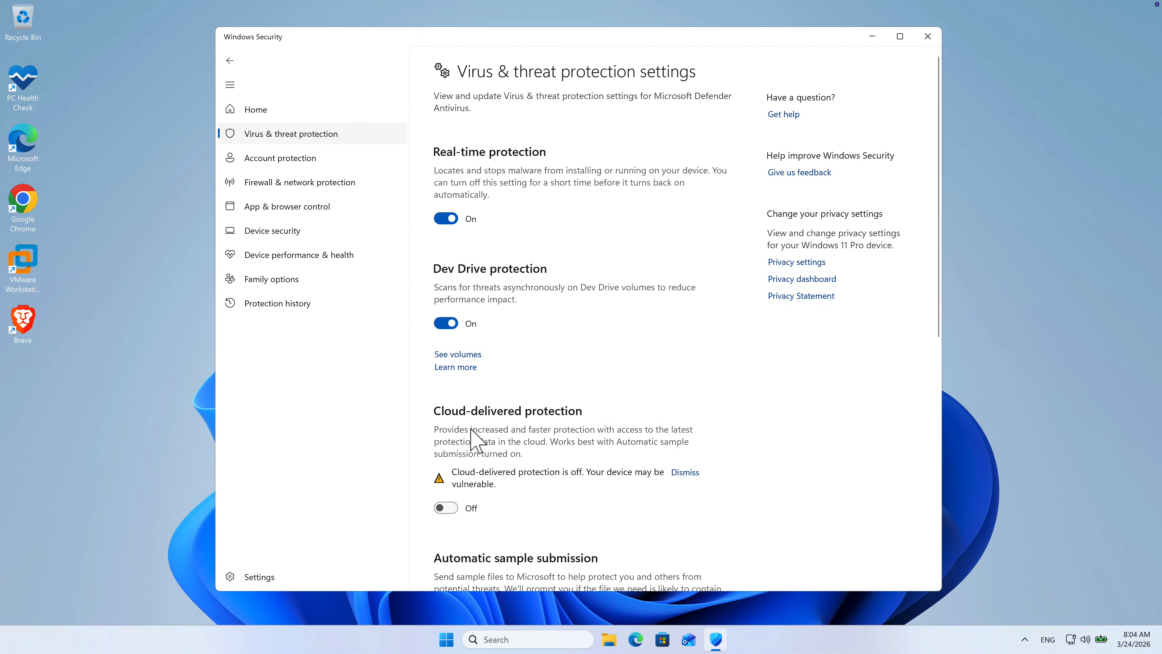
Step: Turn off Real-time protection, allow the change to the device, and close Windows Security
click(446, 219)
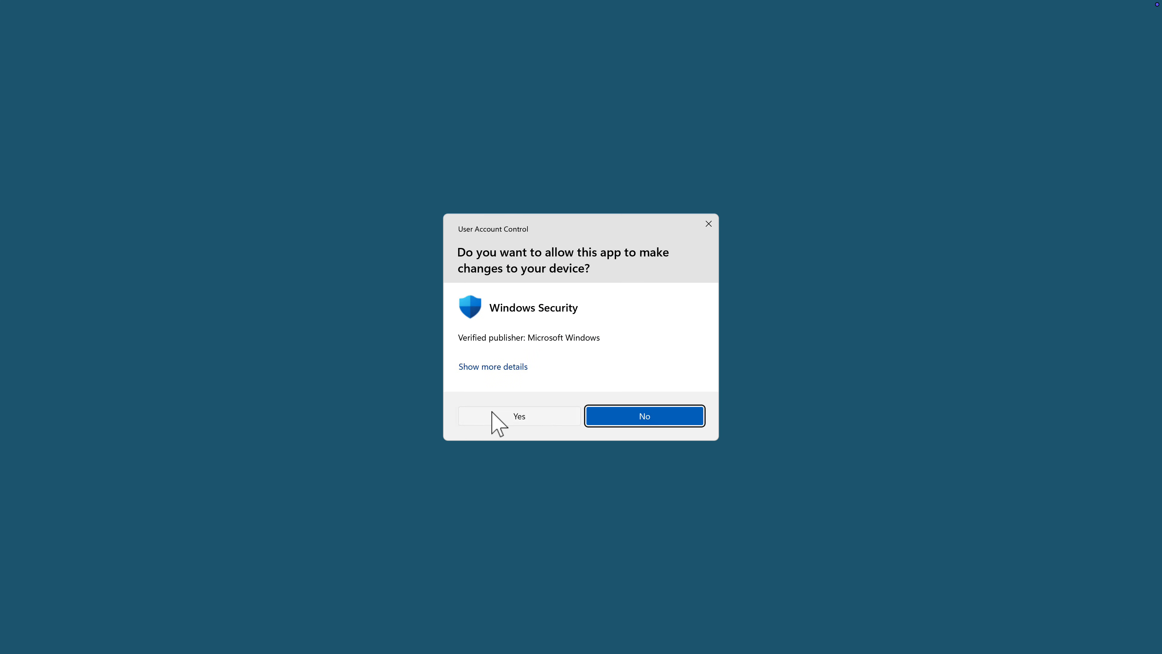
click(492, 413)
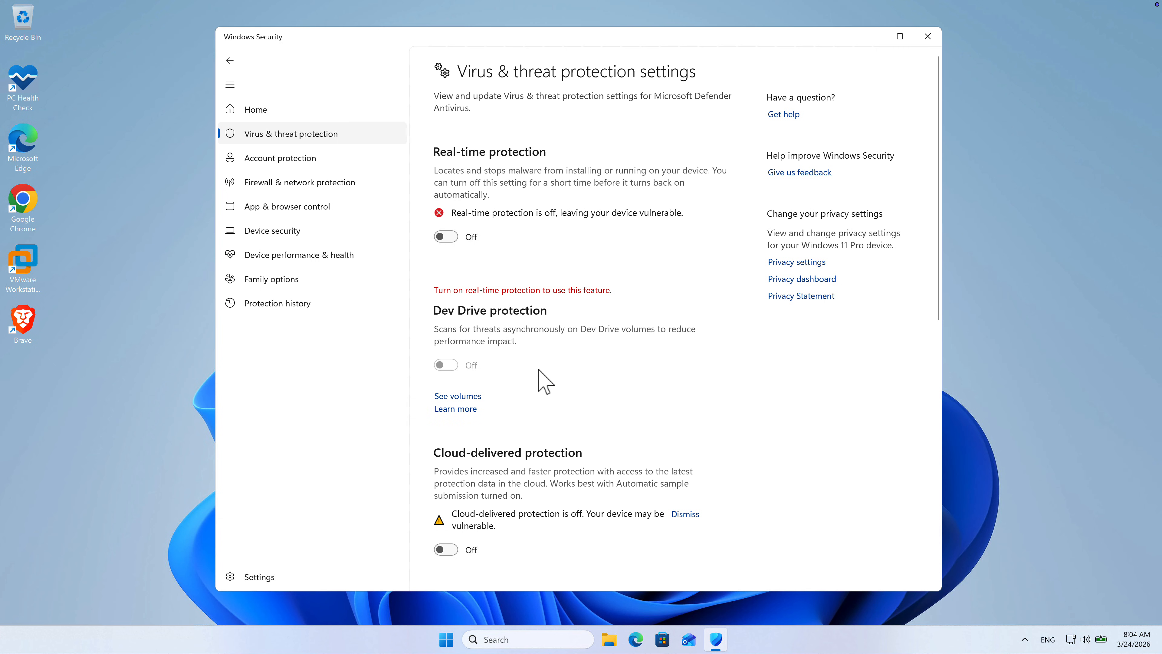
scroll(540, 381, down, 10)
scroll(540, 366, up, 9)
scroll(539, 377, up, 1)
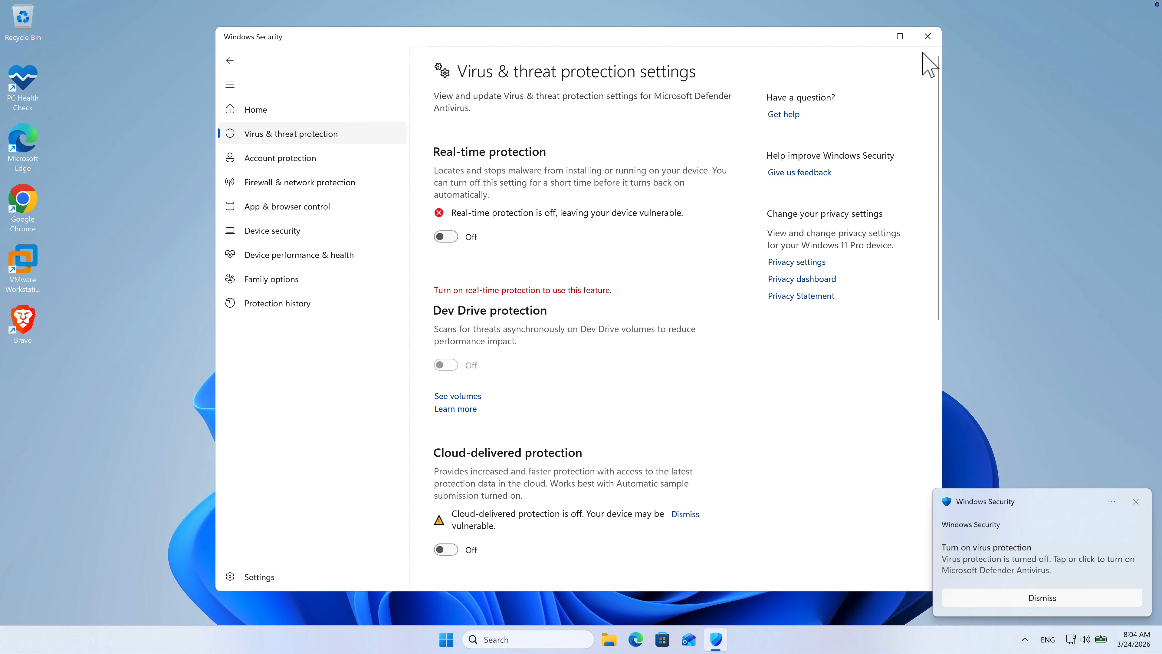
click(928, 36)
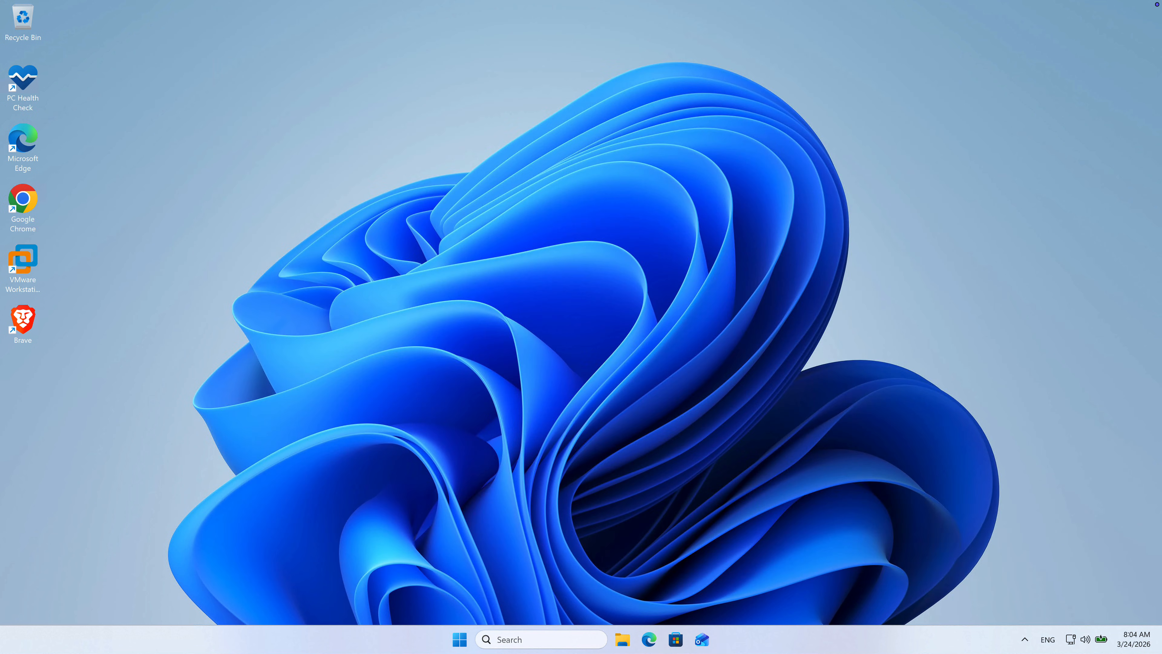
Step: Launch rufus-4.13 from the Downloads folder and allow it to run
click(623, 639)
click(277, 421)
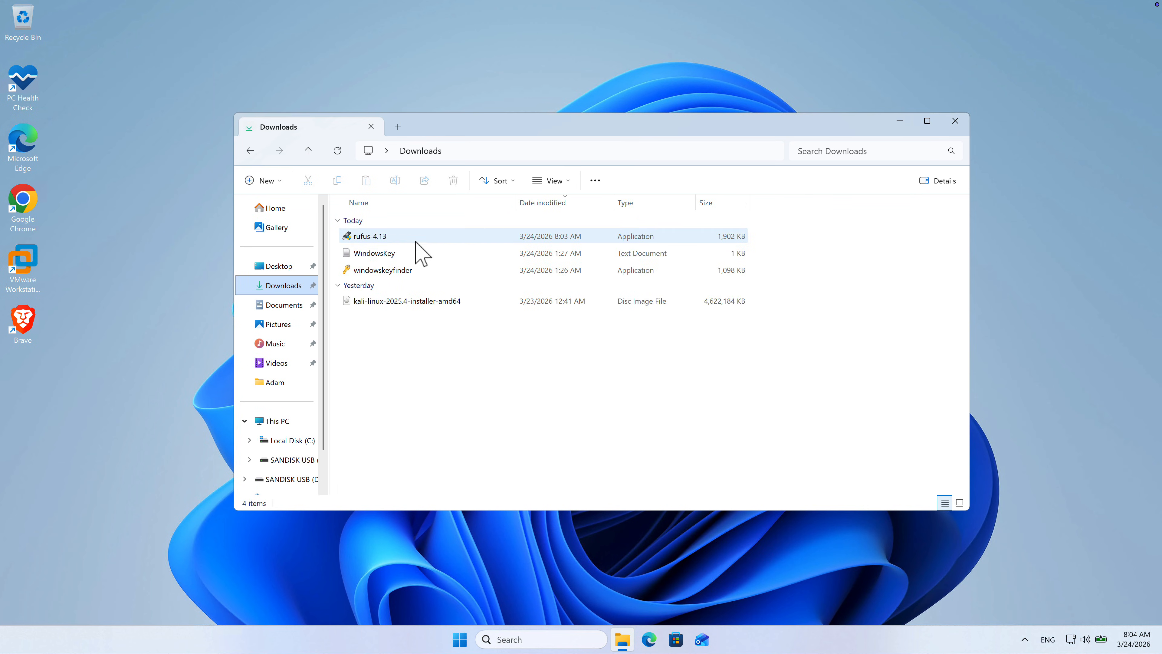
double_click(416, 238)
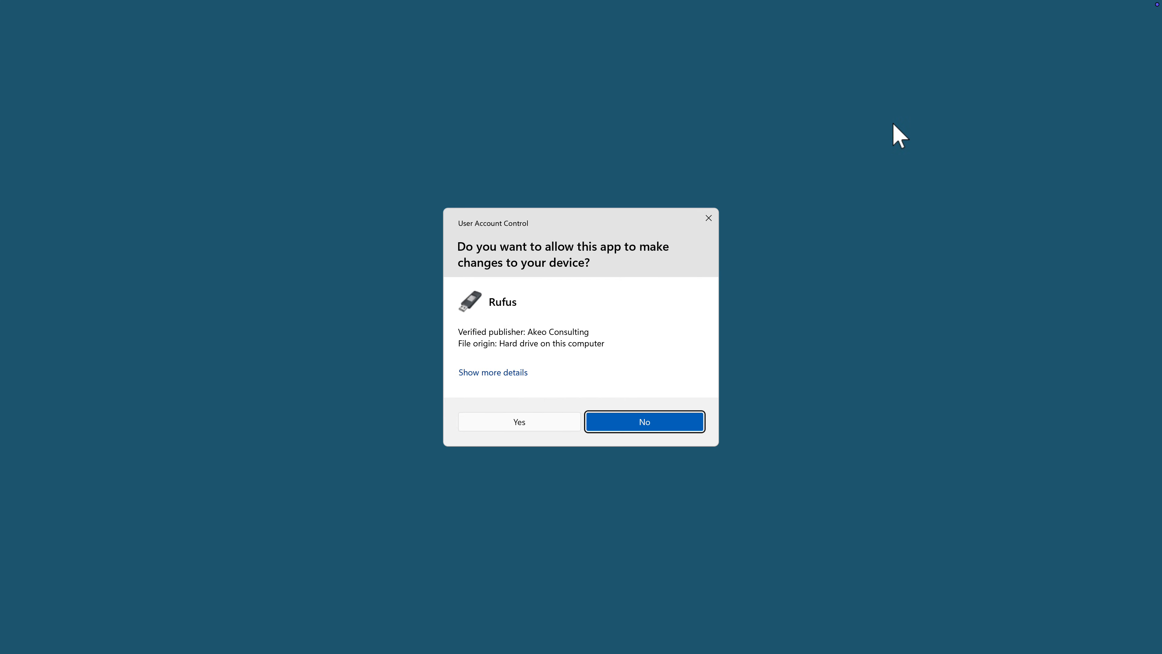
click(515, 425)
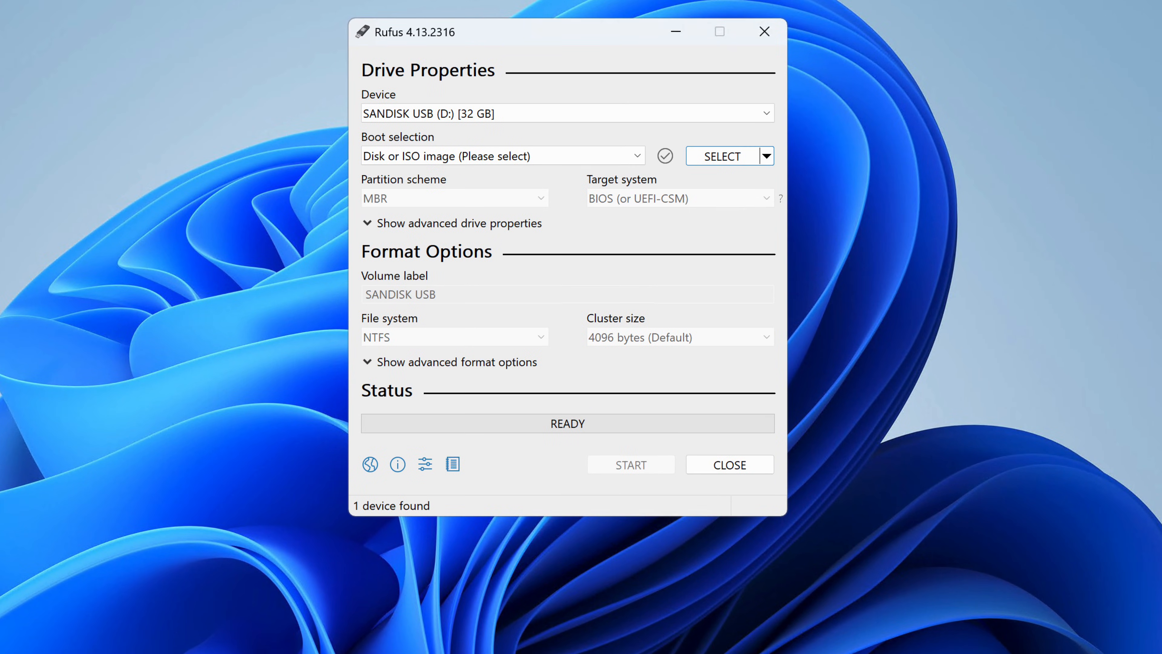
Step: Choose the SANDISK USB (D:) 32 GB drive as the device and load kali-linux-2025.4-installer-amd64 as the boot image
click(552, 115)
click(532, 130)
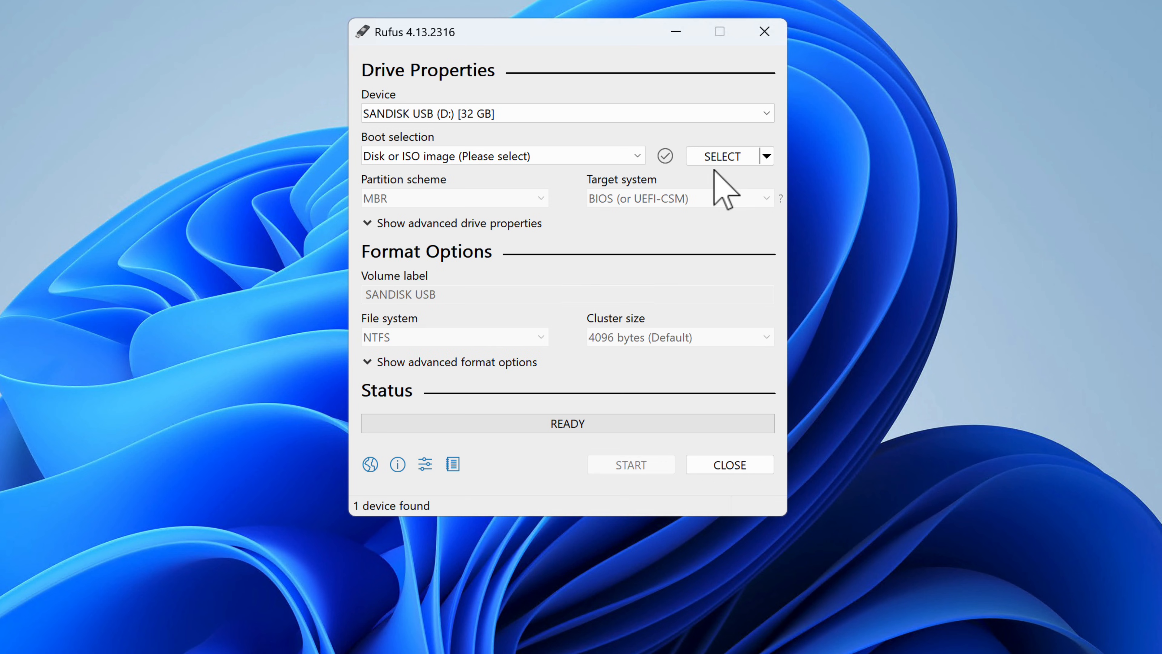
click(736, 160)
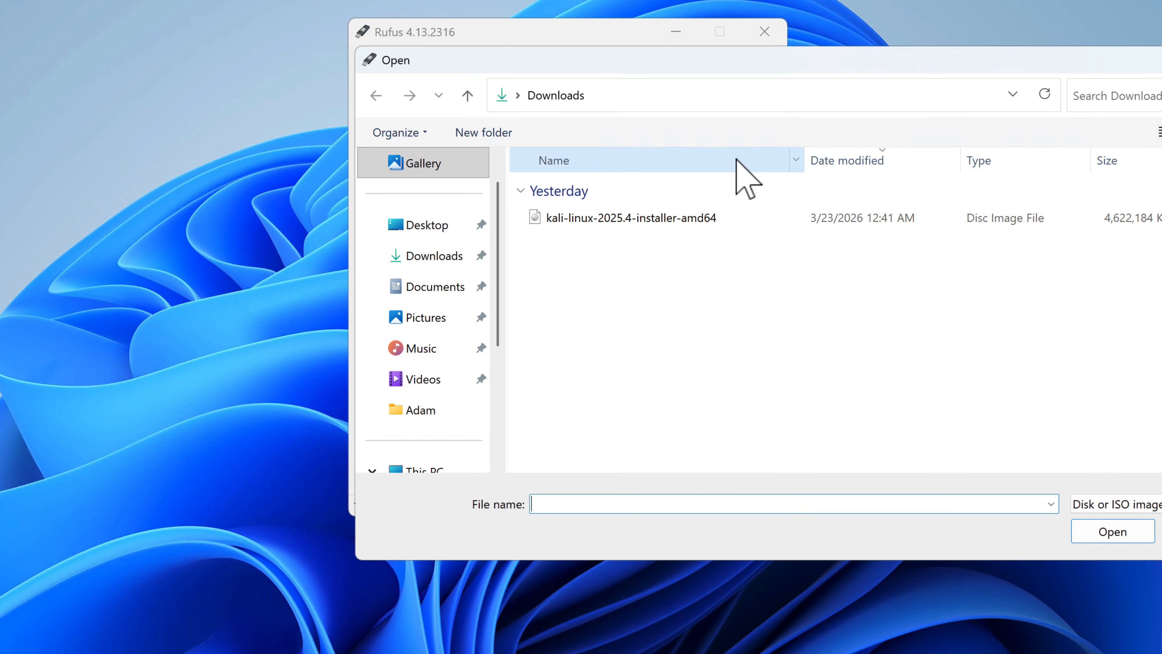
click(664, 218)
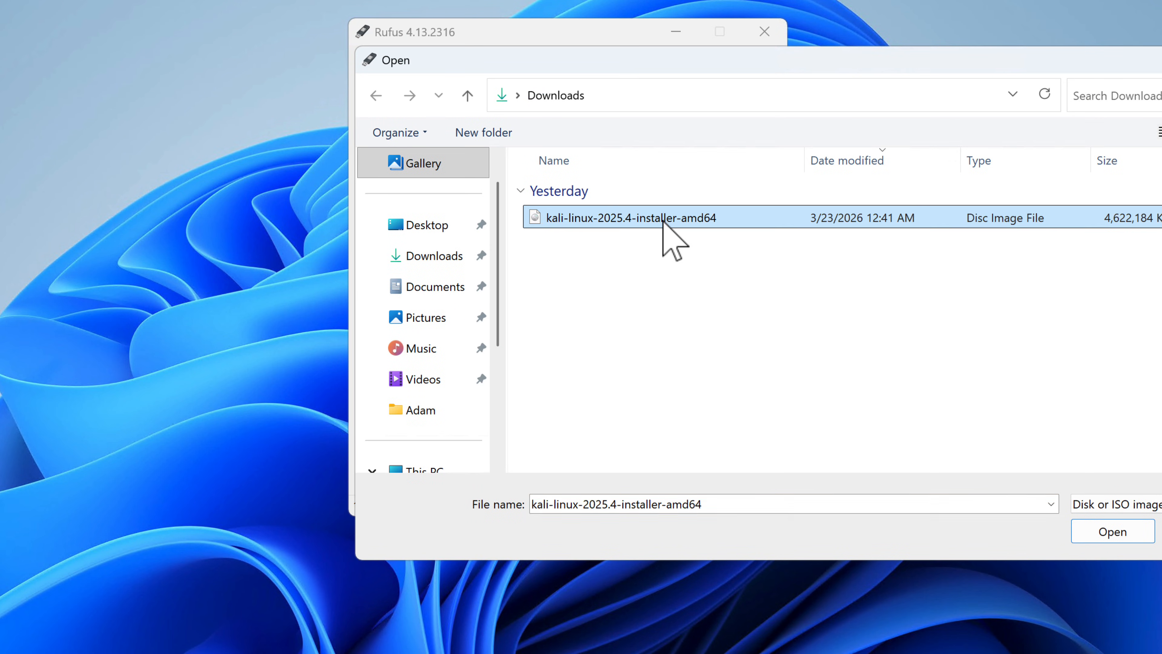
click(1109, 535)
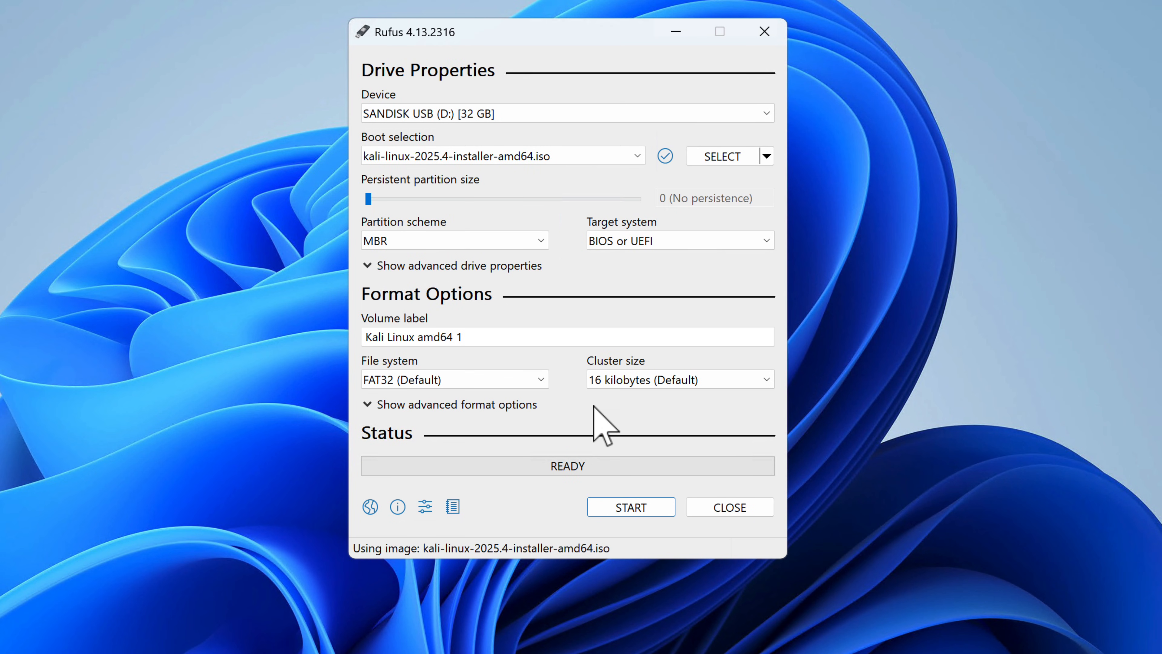
Step: Start writing the USB drive in the recommended ISO Image mode and accept erasing all its data
click(613, 507)
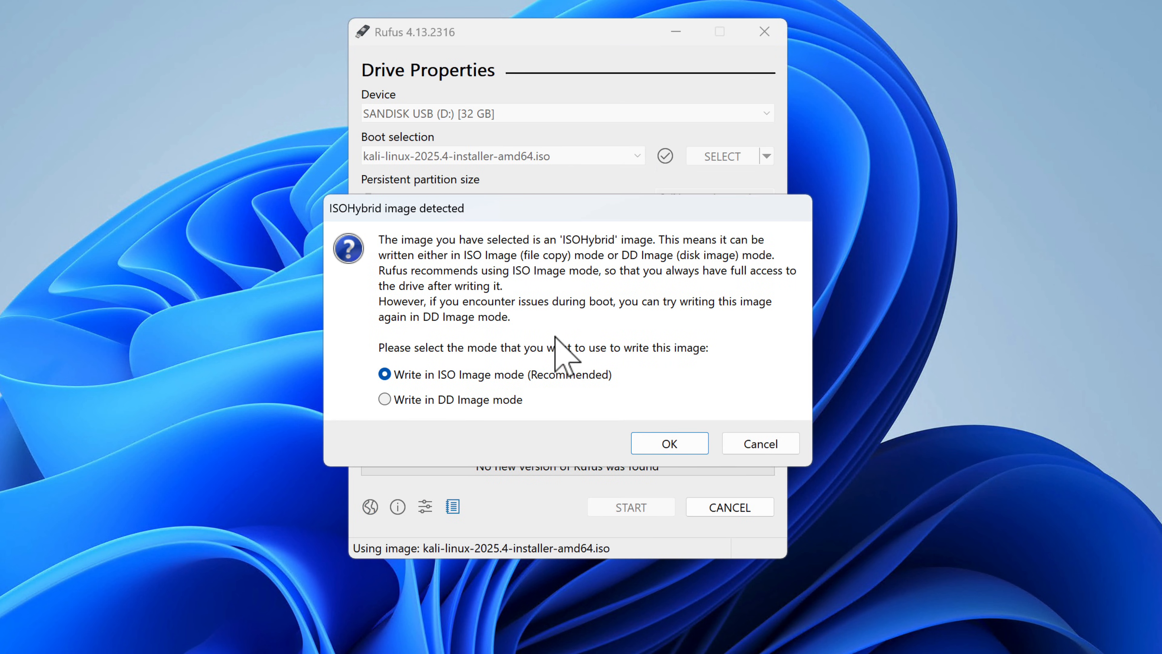
click(670, 443)
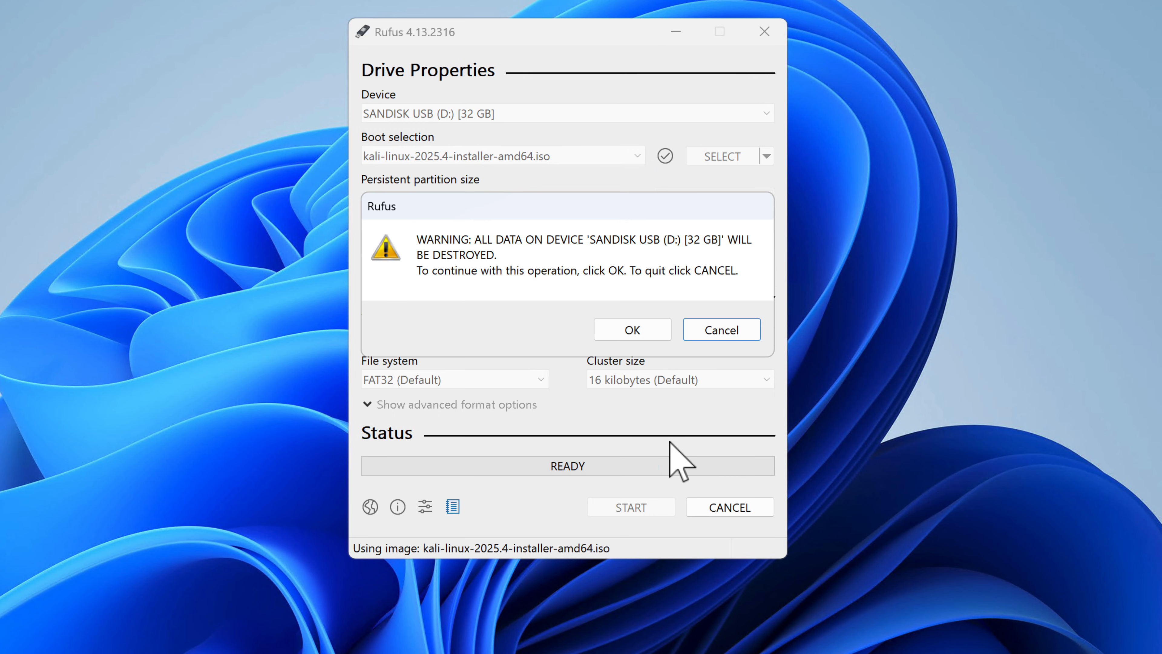
click(622, 329)
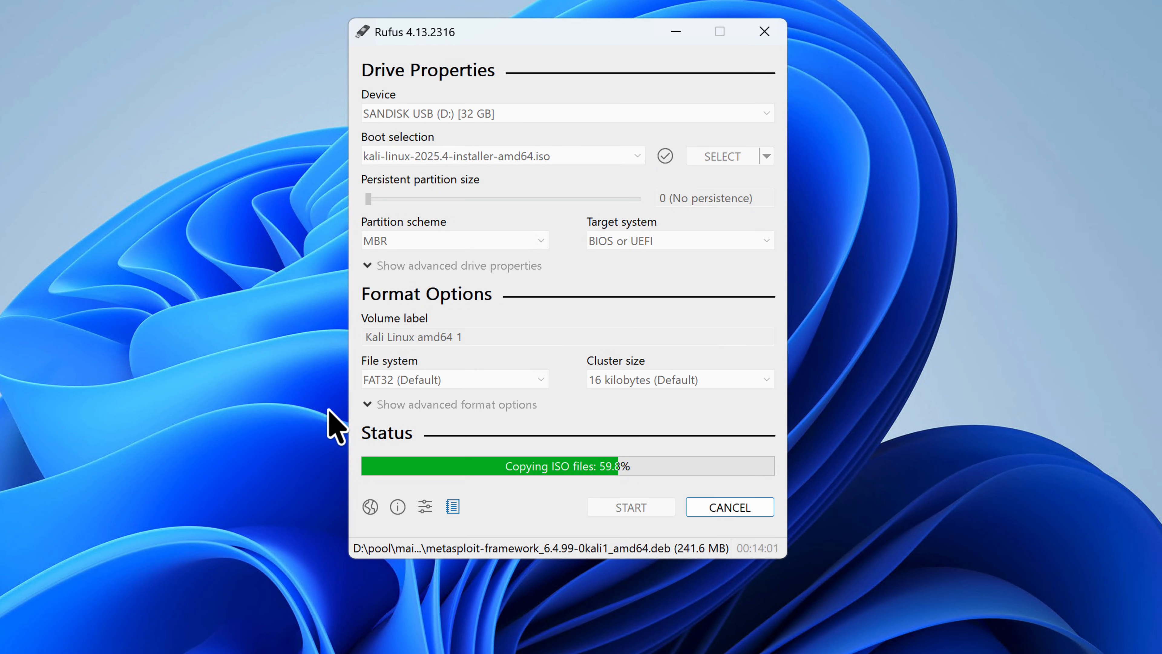
click(265, 452)
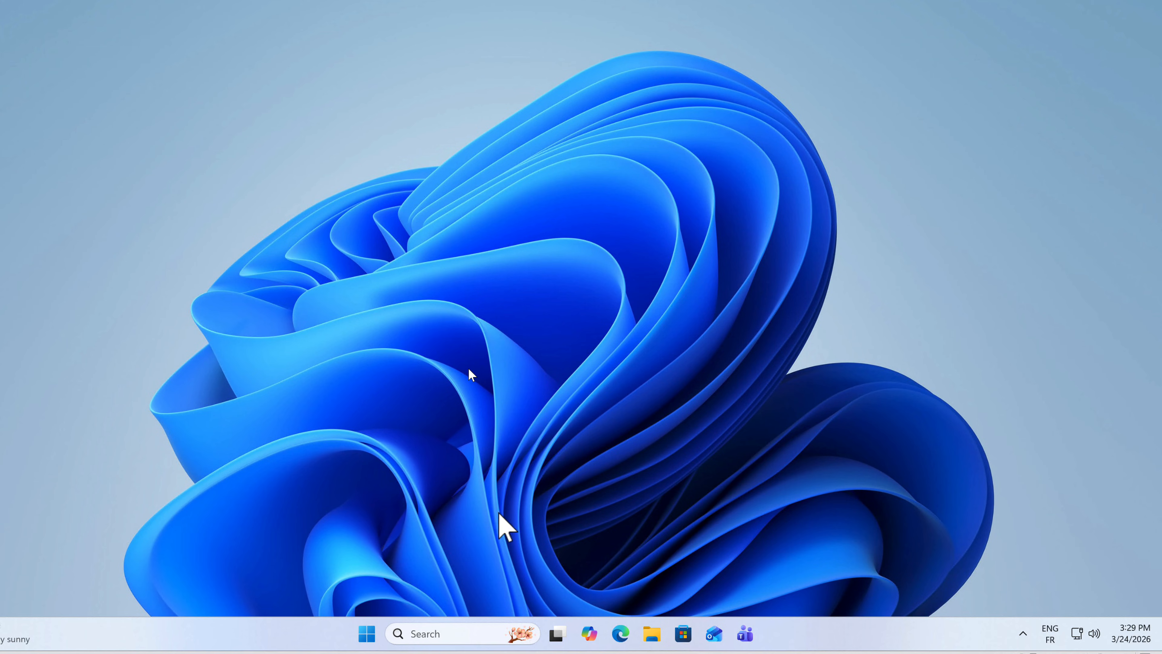
Step: Open BitLocker Drive Encryption under Control Panel's System and Security to check the encryption status of drive C
click(455, 632)
text(pann)
key(BackSpace)
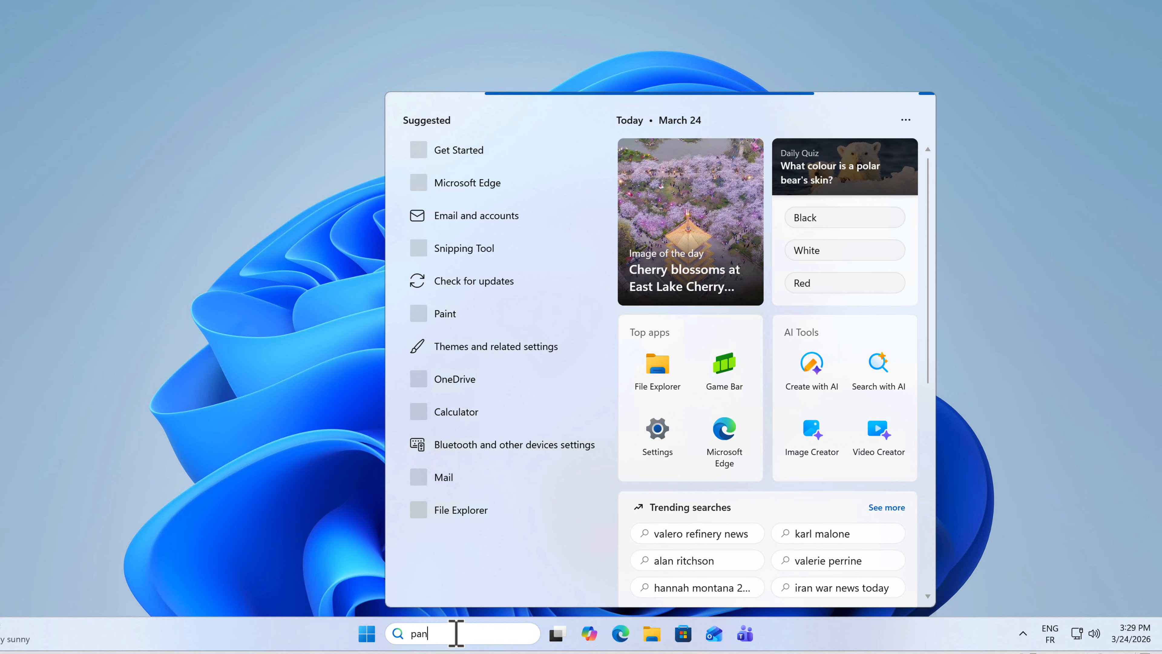
text(el)
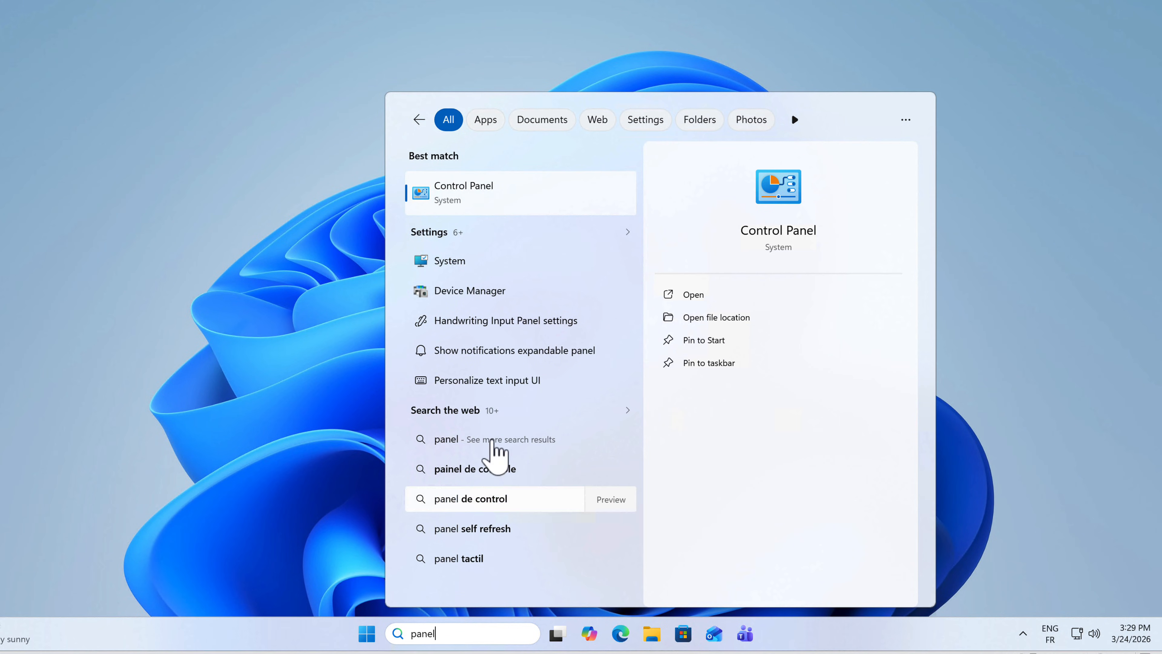
click(474, 196)
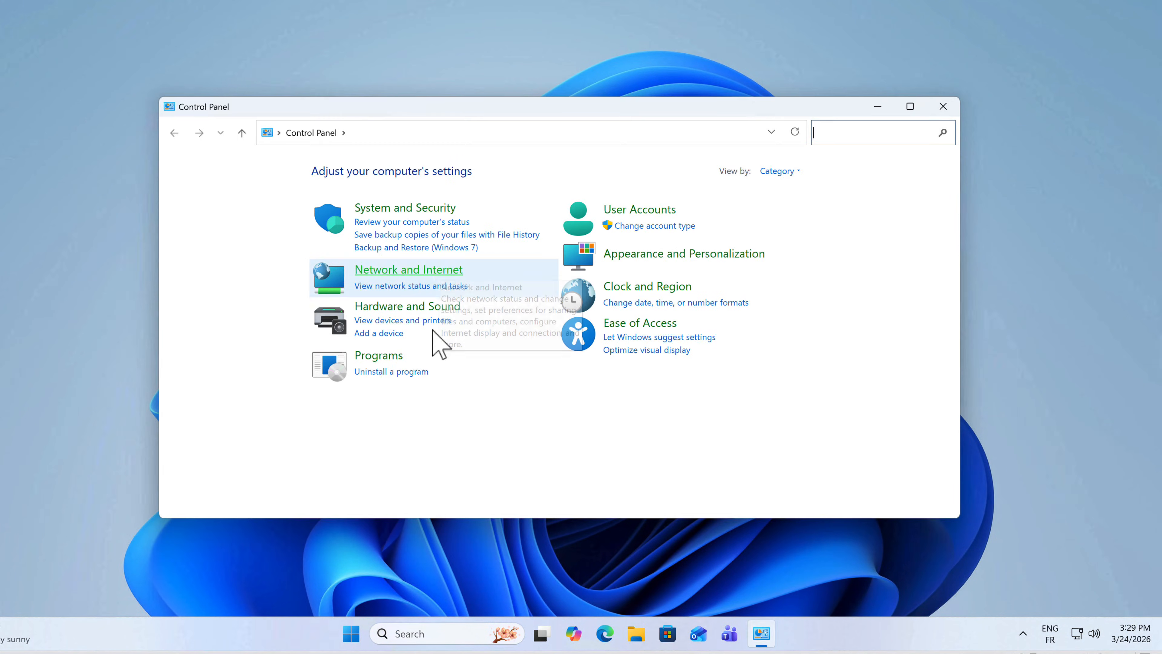
click(398, 208)
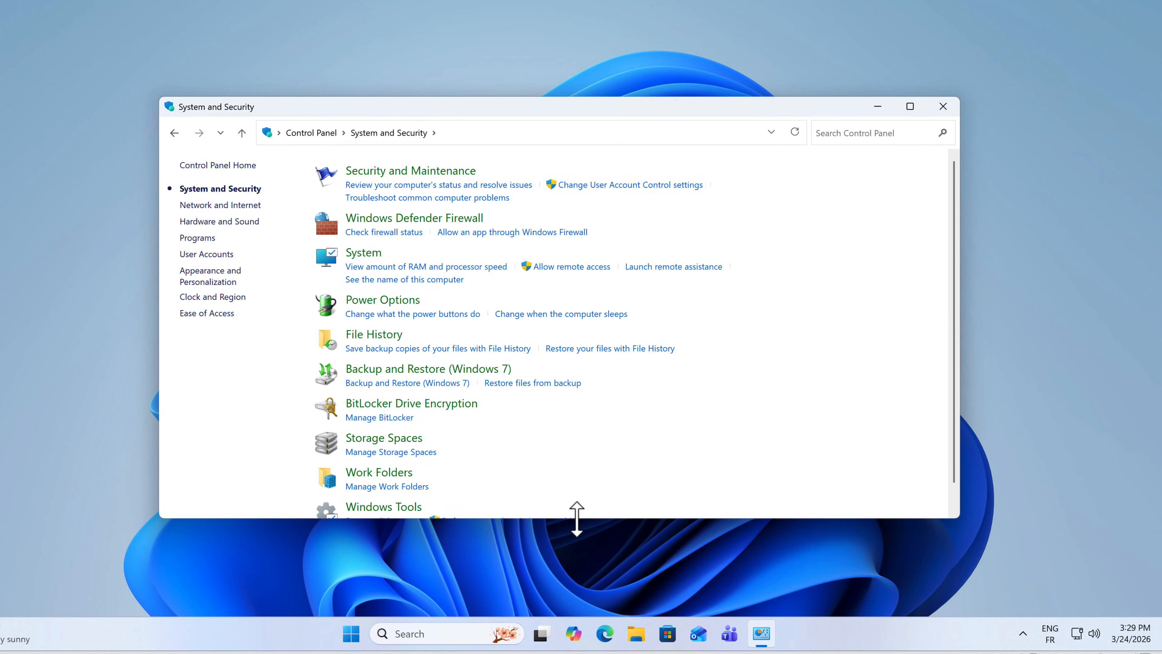
click(412, 403)
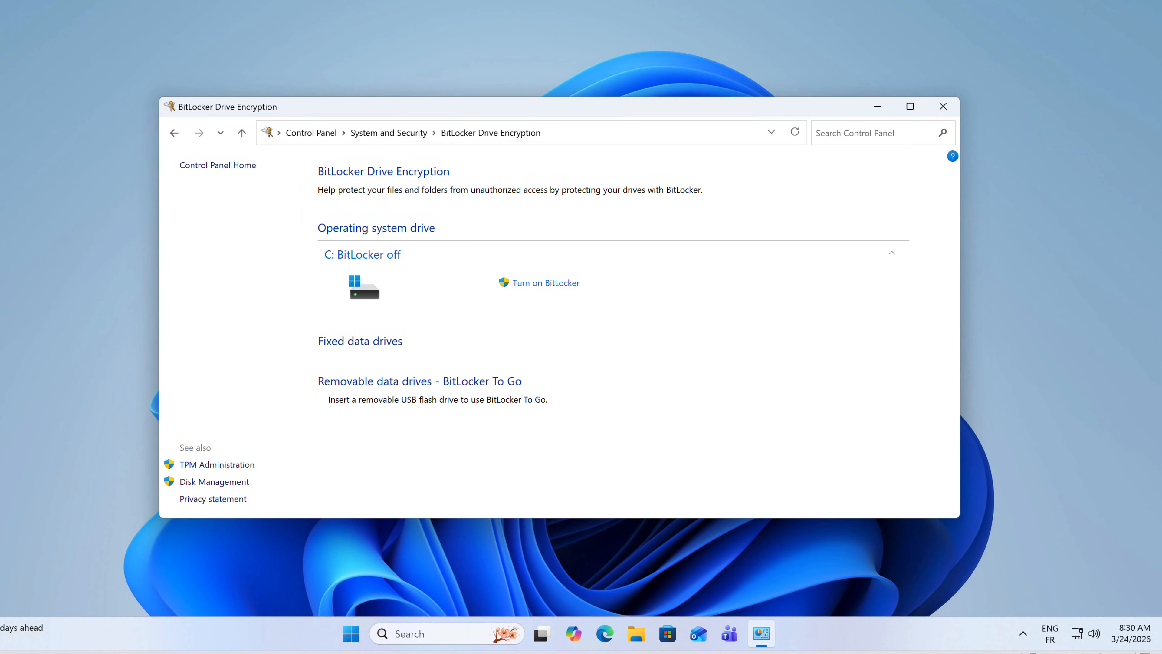
Step: Close the BitLocker Drive Encryption window and open Disk Management
click(943, 106)
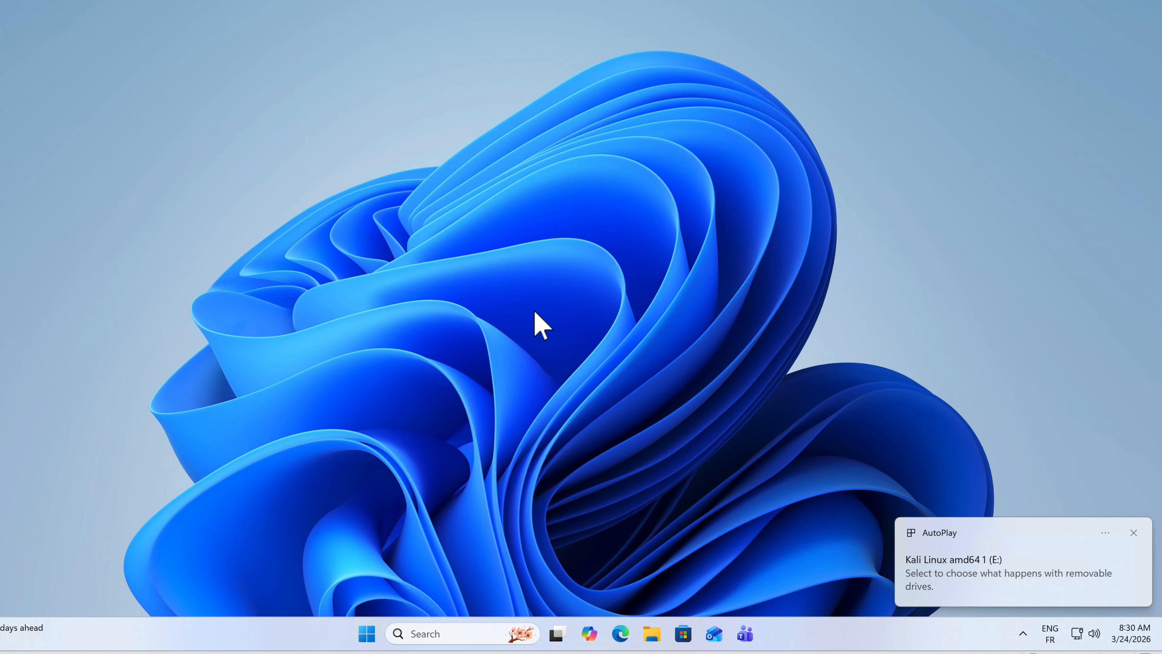
click(1134, 534)
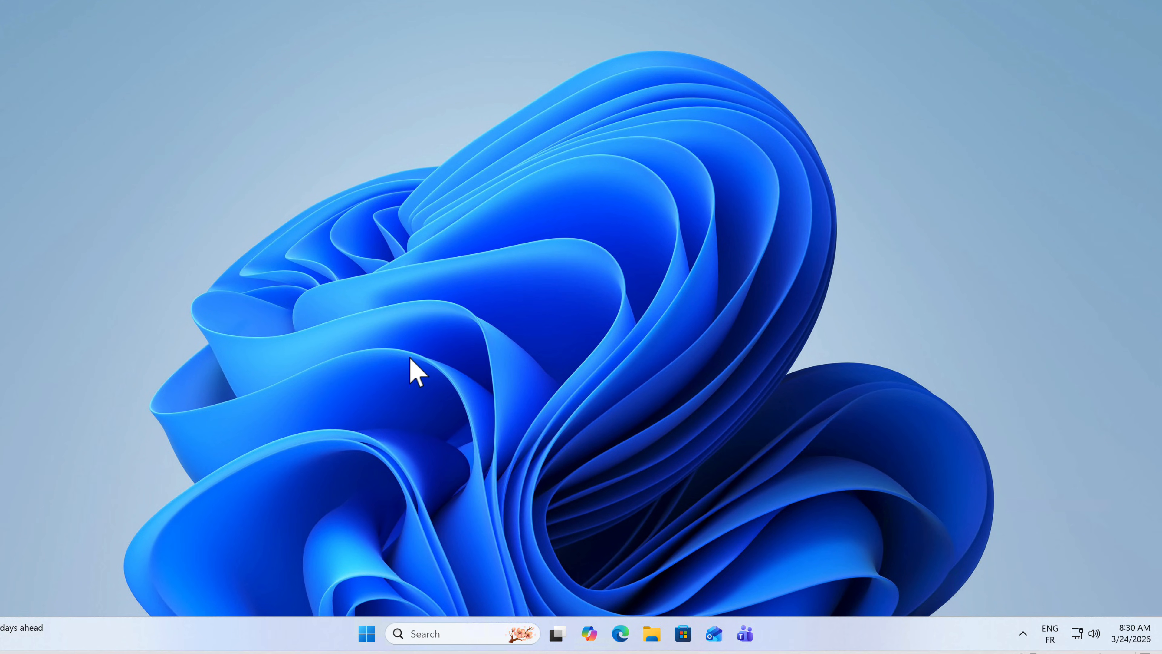
right_click(367, 636)
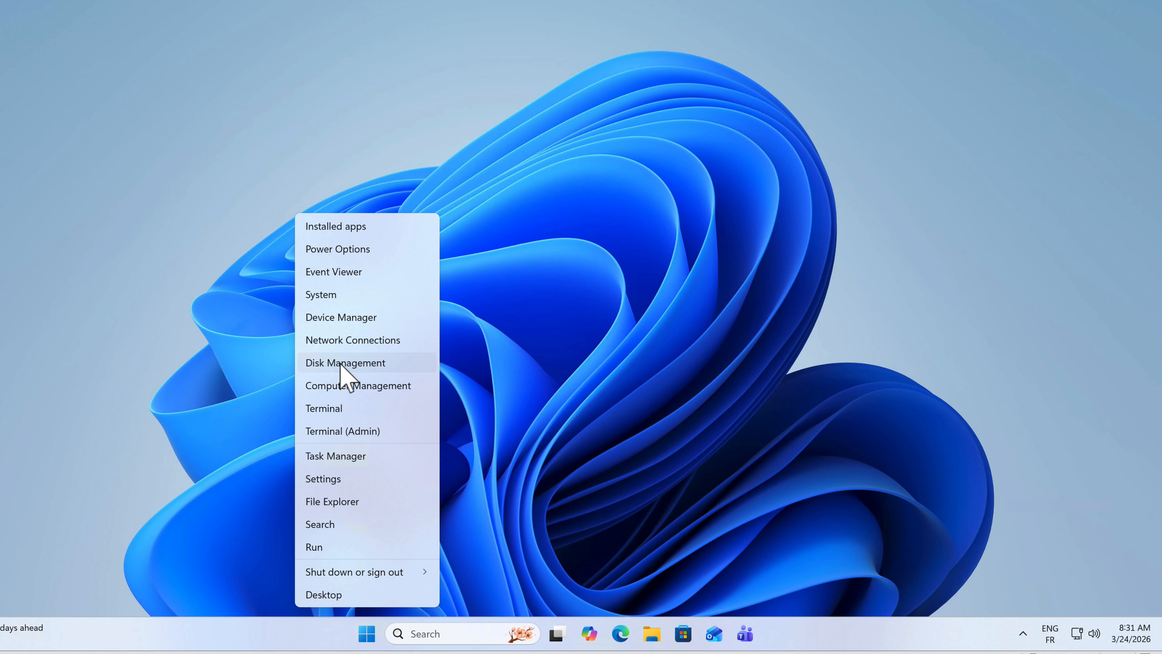
click(350, 364)
drag(843, 537, 971, 543)
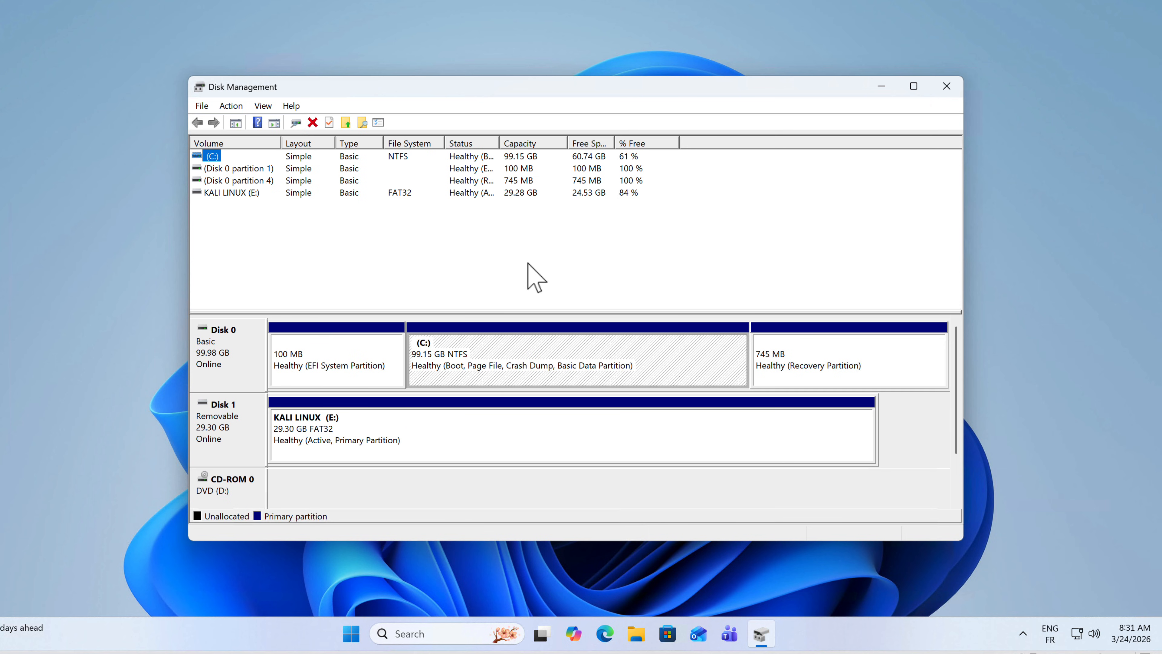
drag(471, 78, 470, 77)
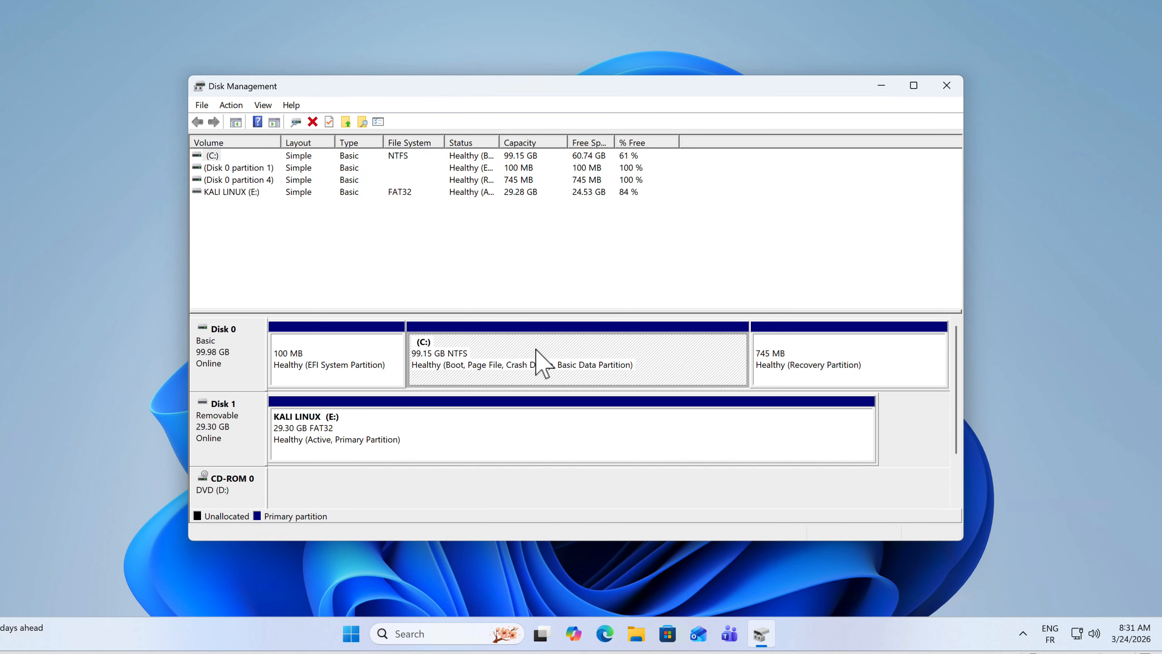
Step: Shrink volume C on Disk 0 by 30720 MB to free unallocated space for Kali, and close Disk Management
right_click(544, 336)
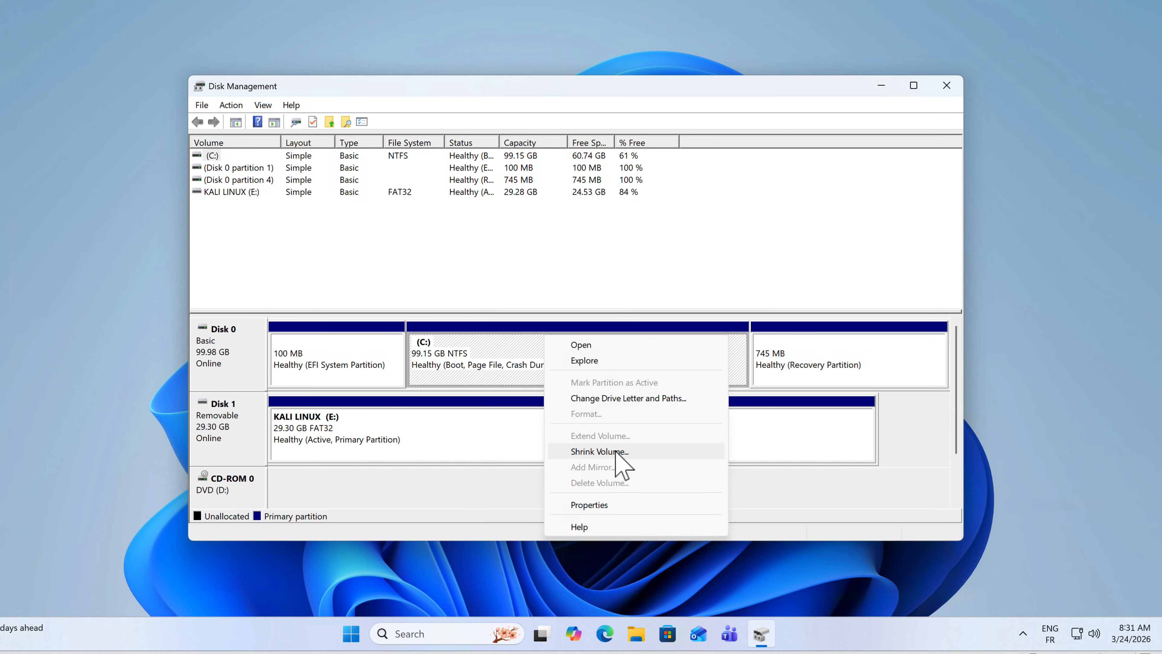
click(599, 451)
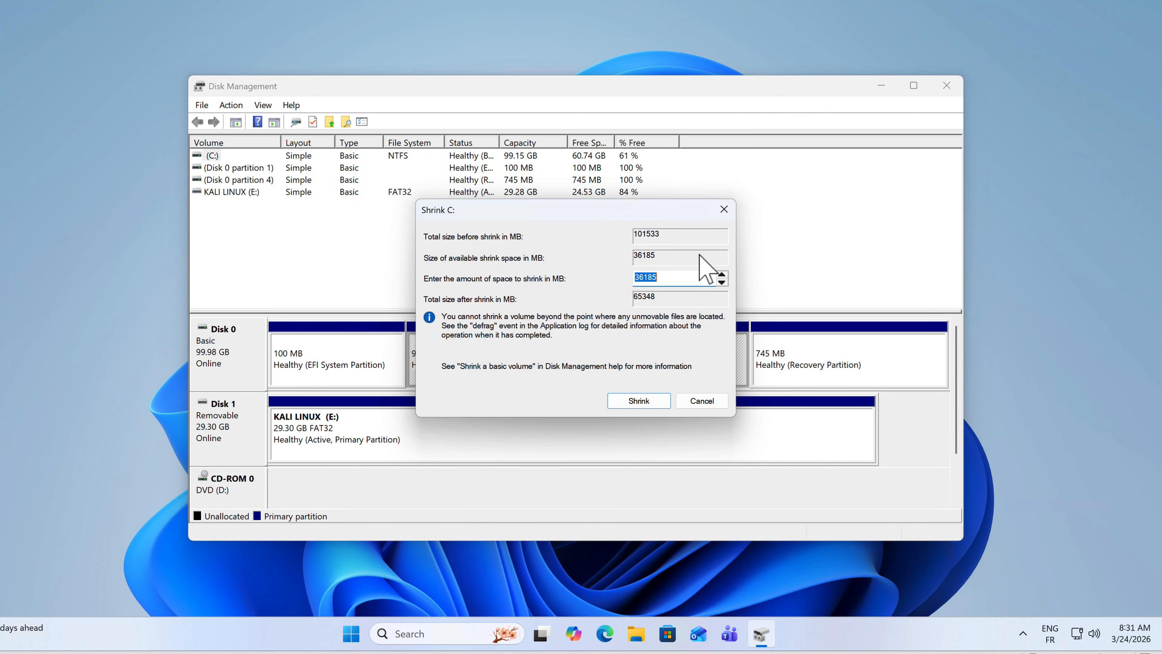
drag(663, 277, 596, 275)
text(30720)
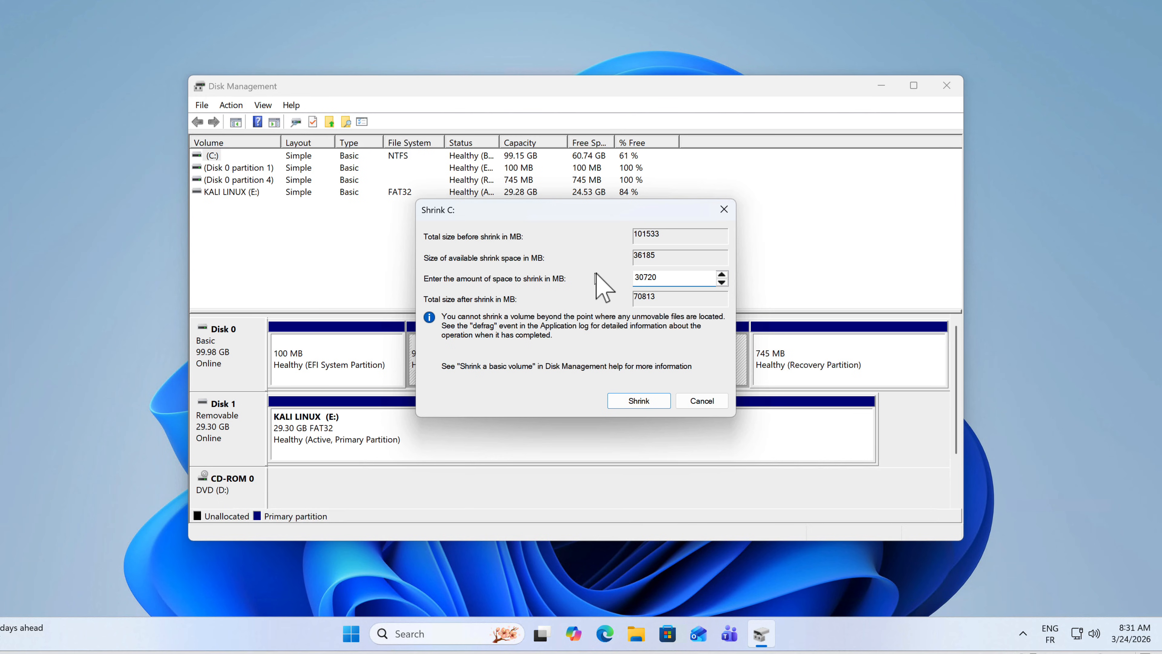
drag(671, 279, 631, 277)
click(667, 279)
click(635, 403)
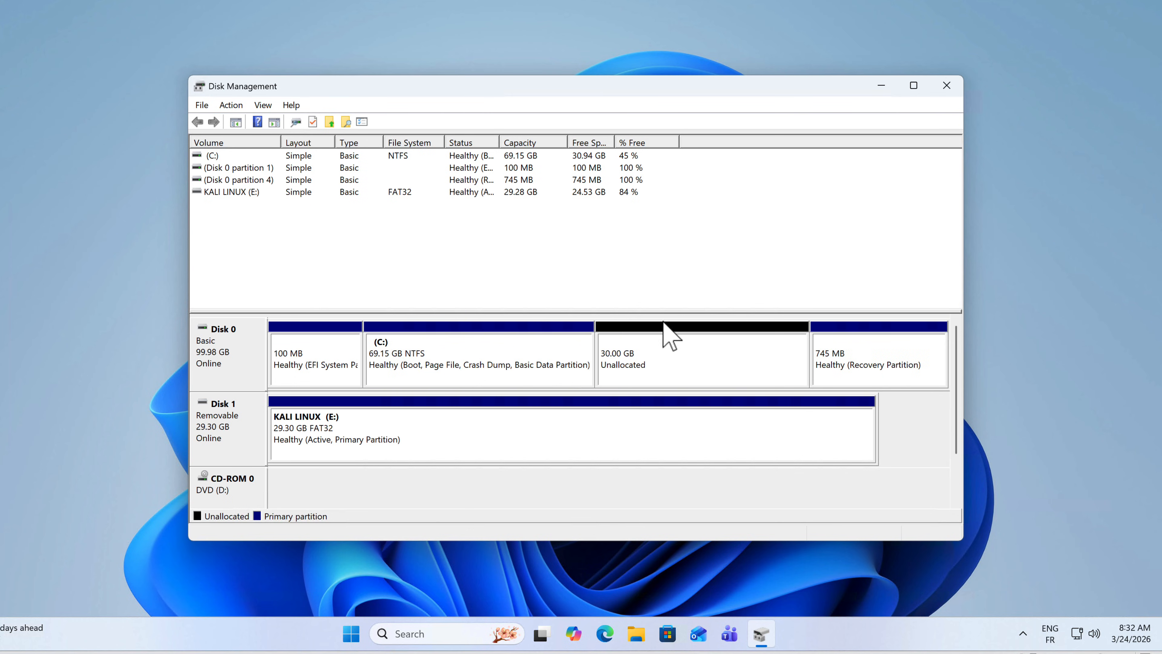
click(646, 354)
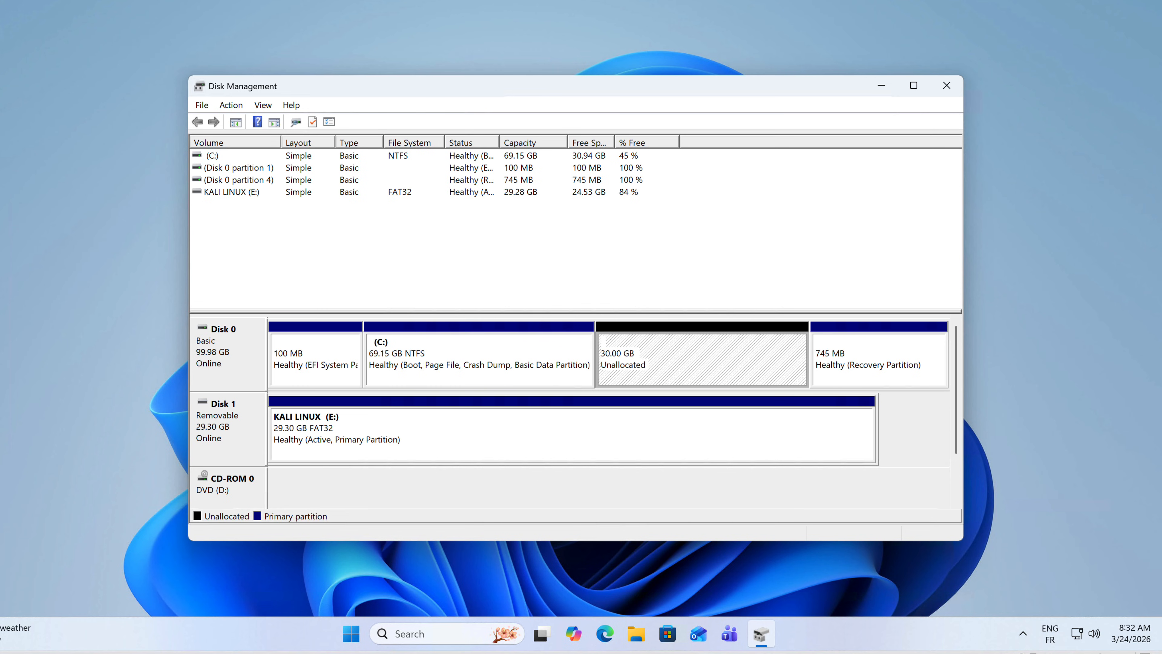
click(946, 85)
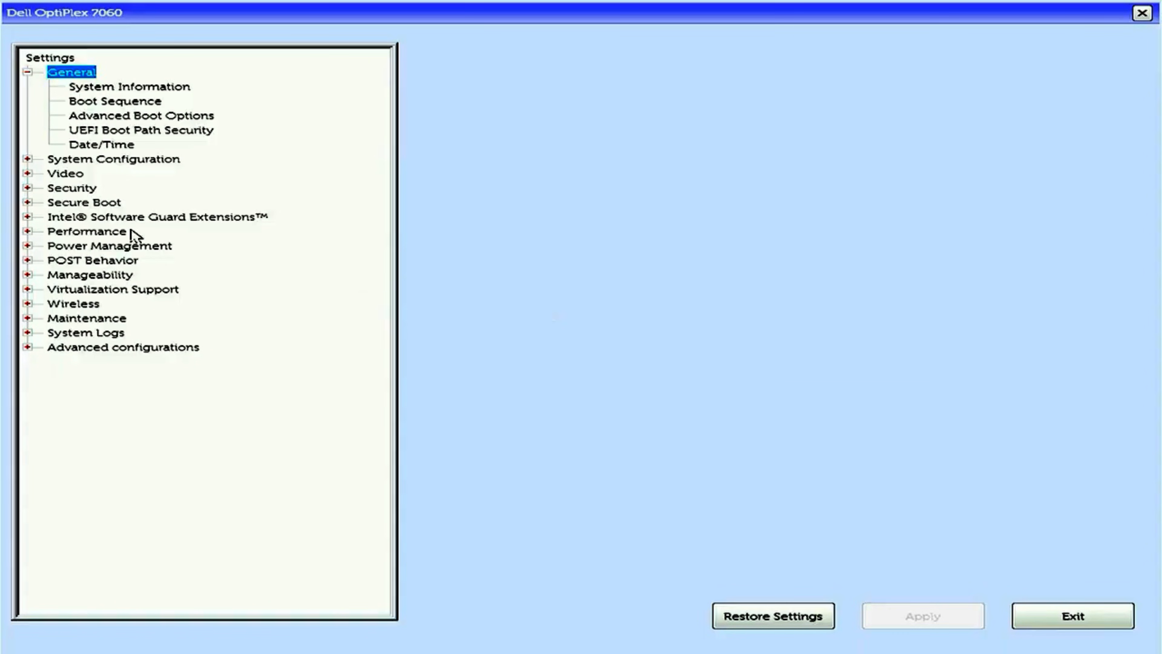
Step: Disable Secure Boot in the Dell OptiPlex 7060 BIOS setup and apply the change
click(27, 202)
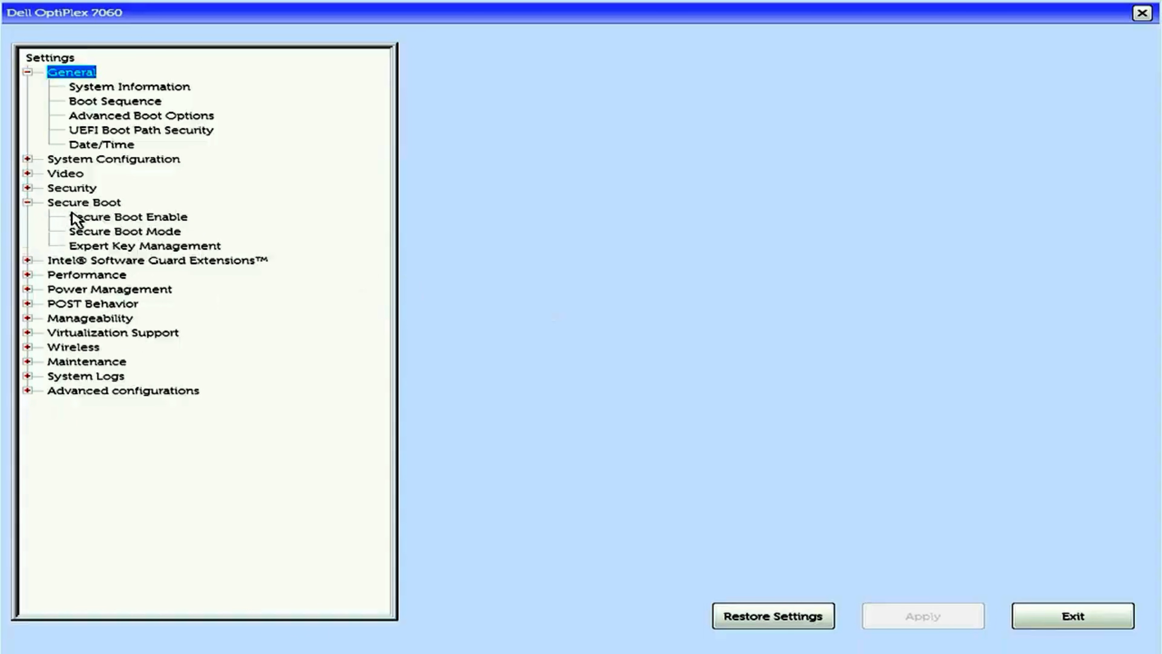
click(126, 218)
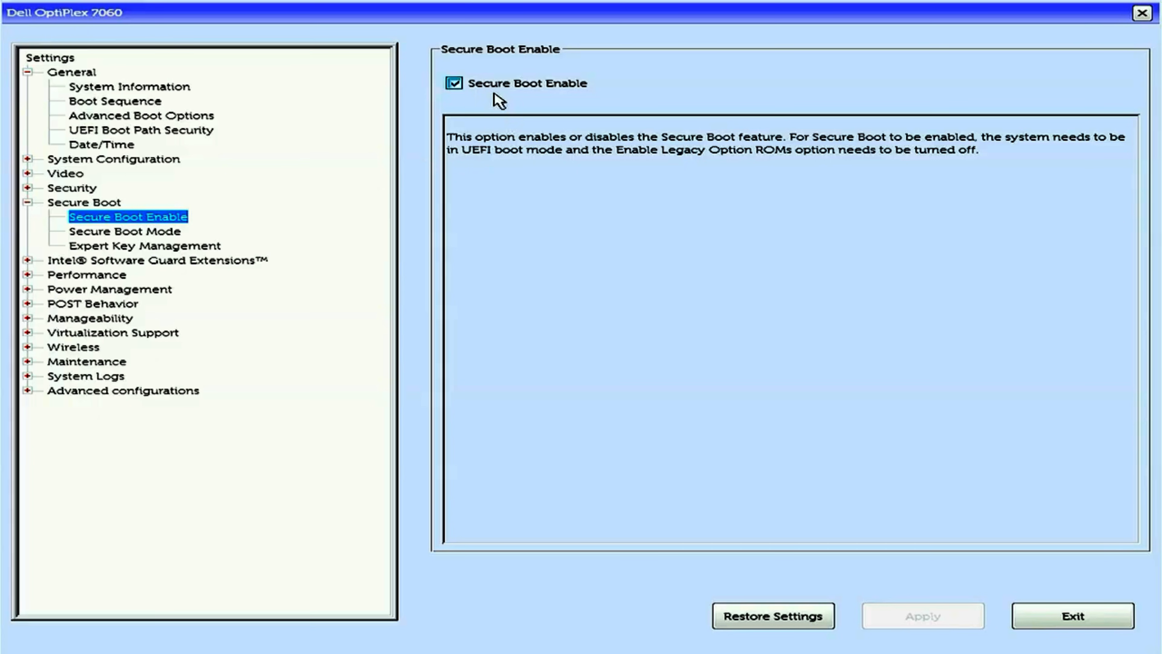
click(453, 85)
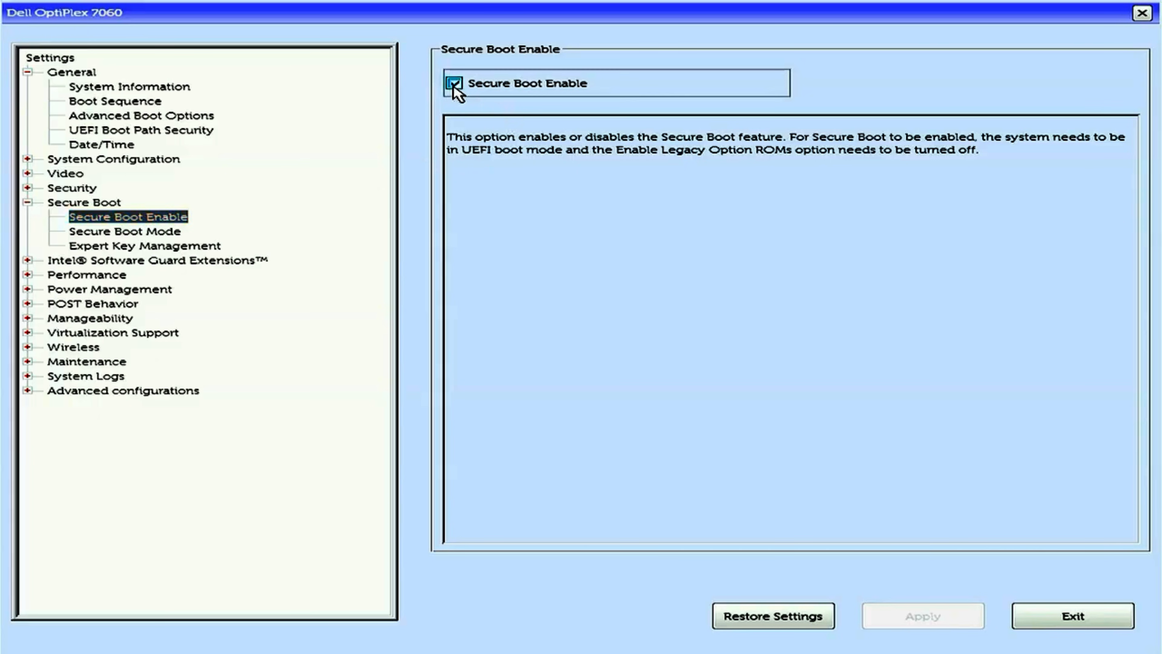
click(454, 83)
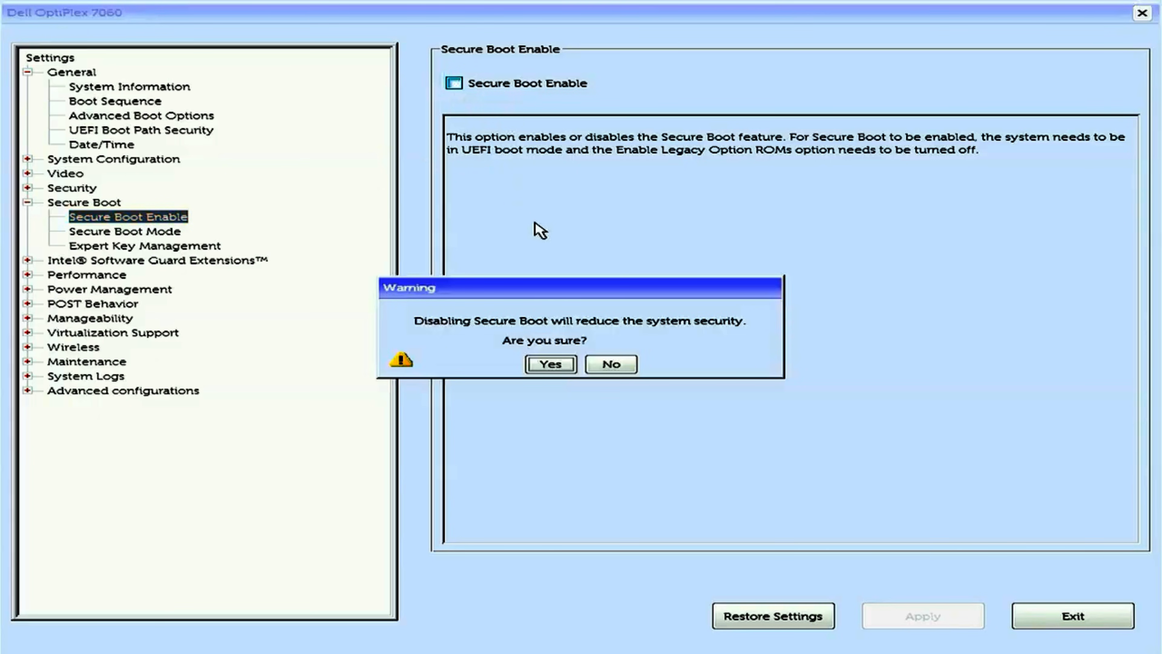
click(549, 370)
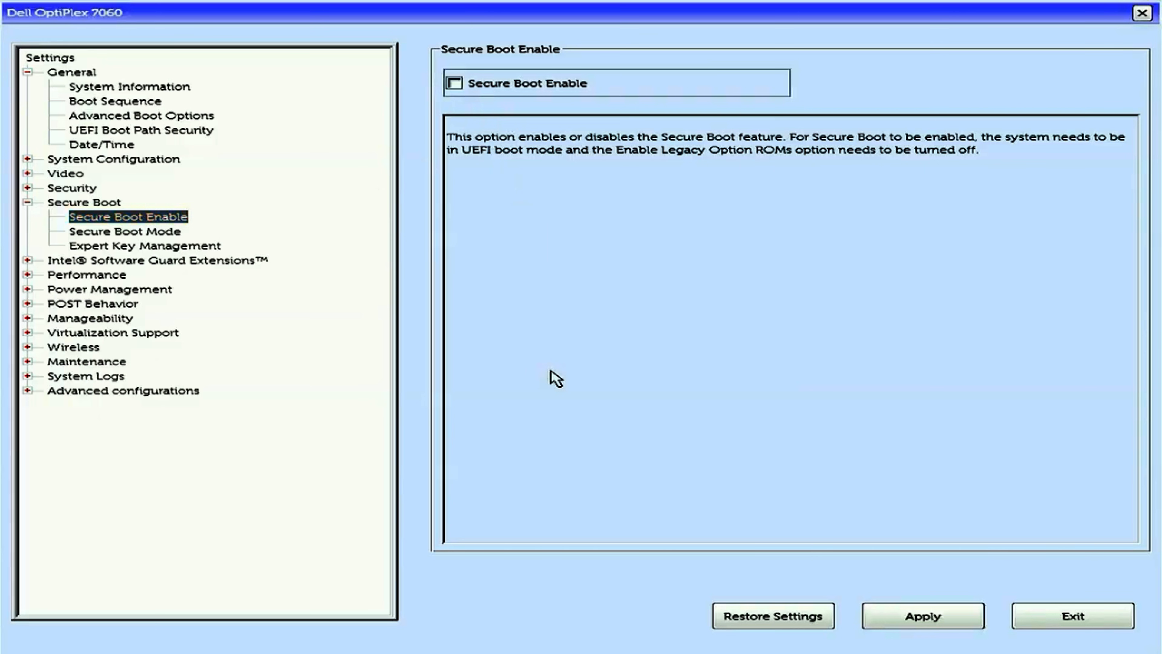
click(933, 619)
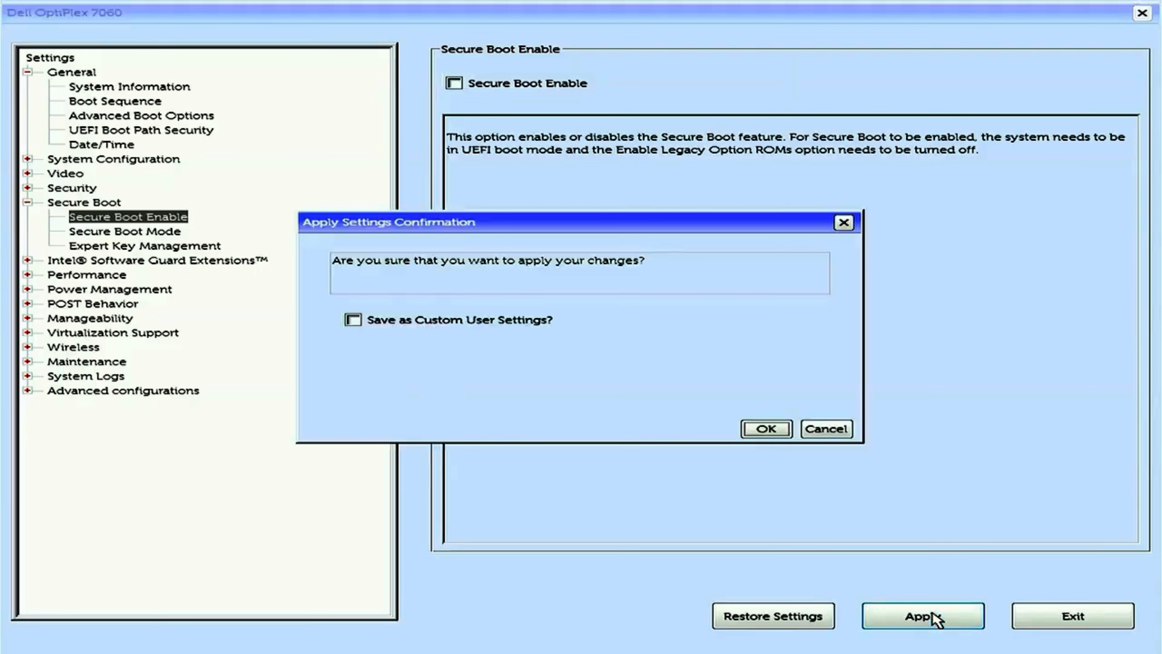
click(767, 429)
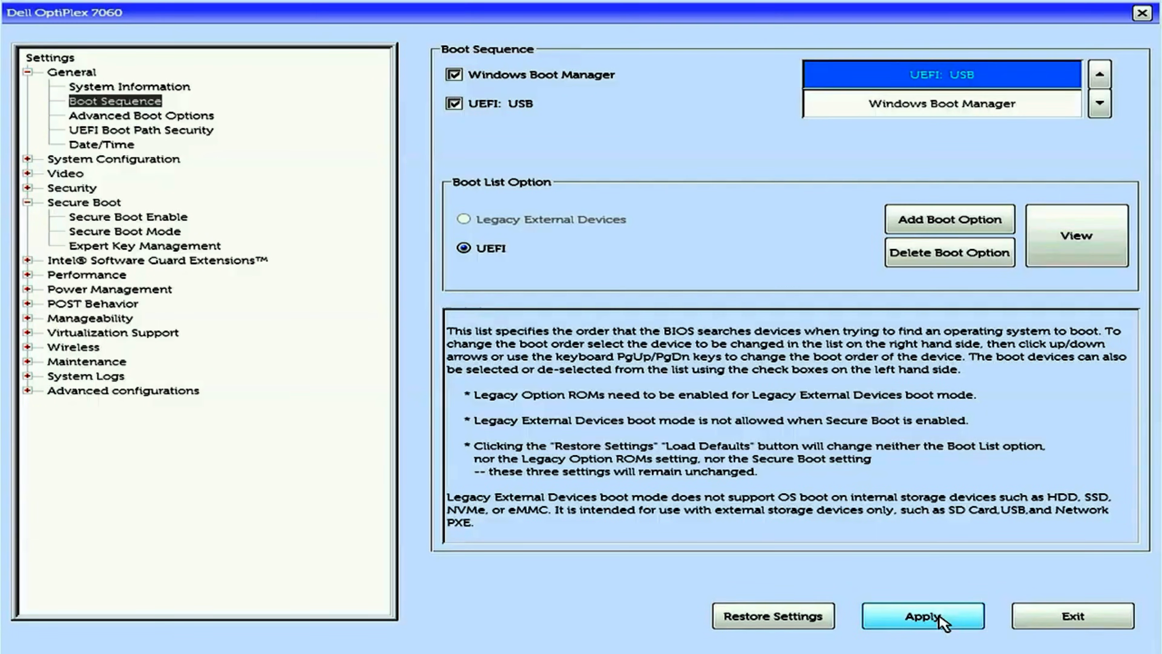
Step: Apply the boot sequence with UEFI: USB ahead of Windows Boot Manager and exit the BIOS setup
click(939, 618)
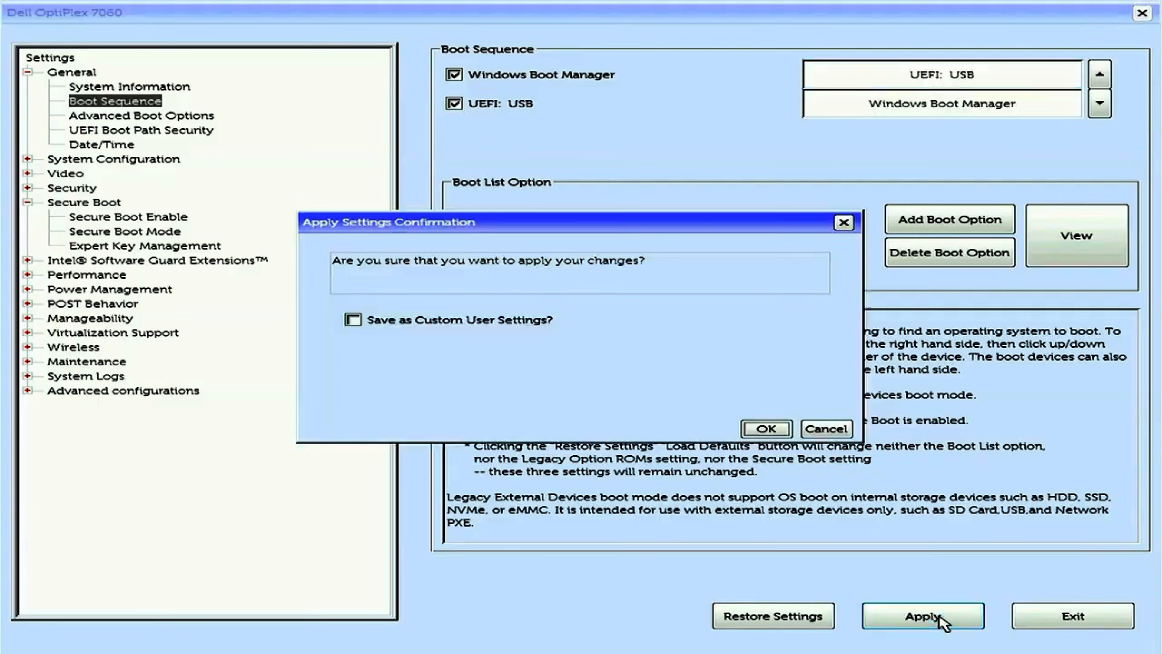
click(767, 429)
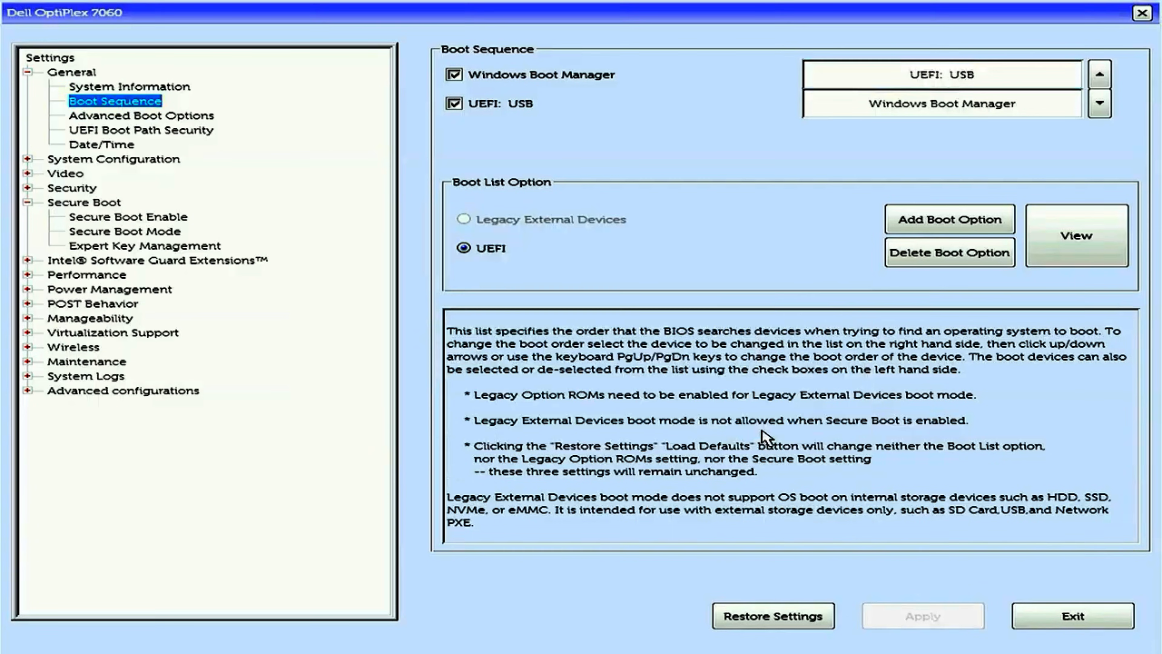
click(1089, 614)
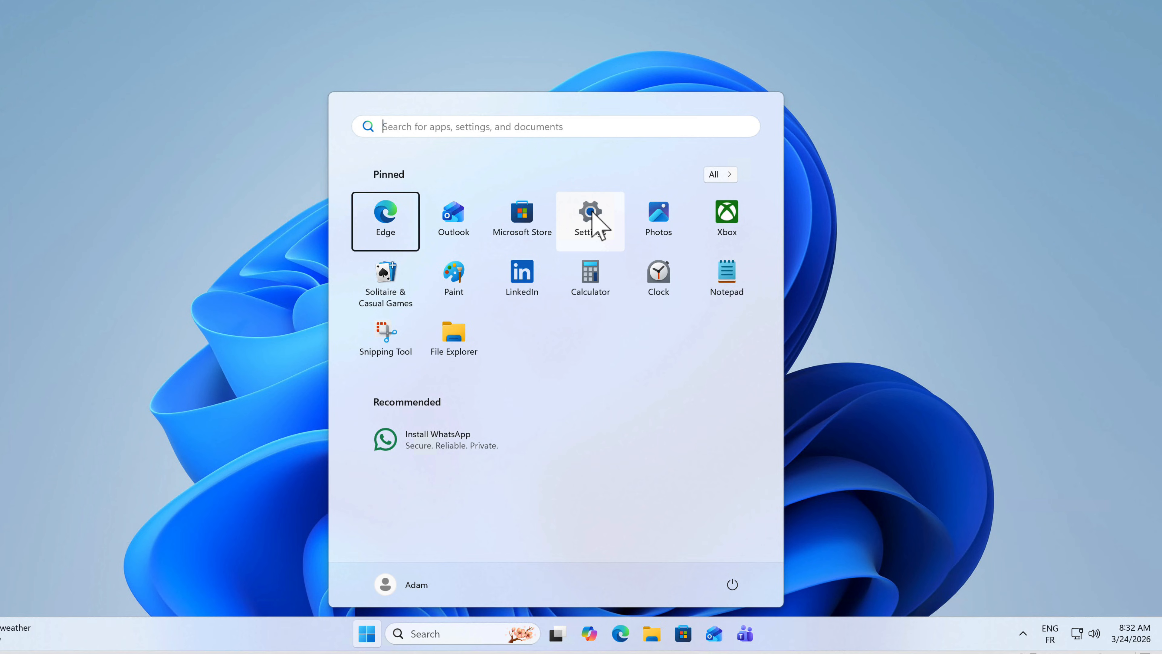
Step: Restart Windows into Advanced startup from the System Recovery settings and boot from the EFI USB Device
click(595, 215)
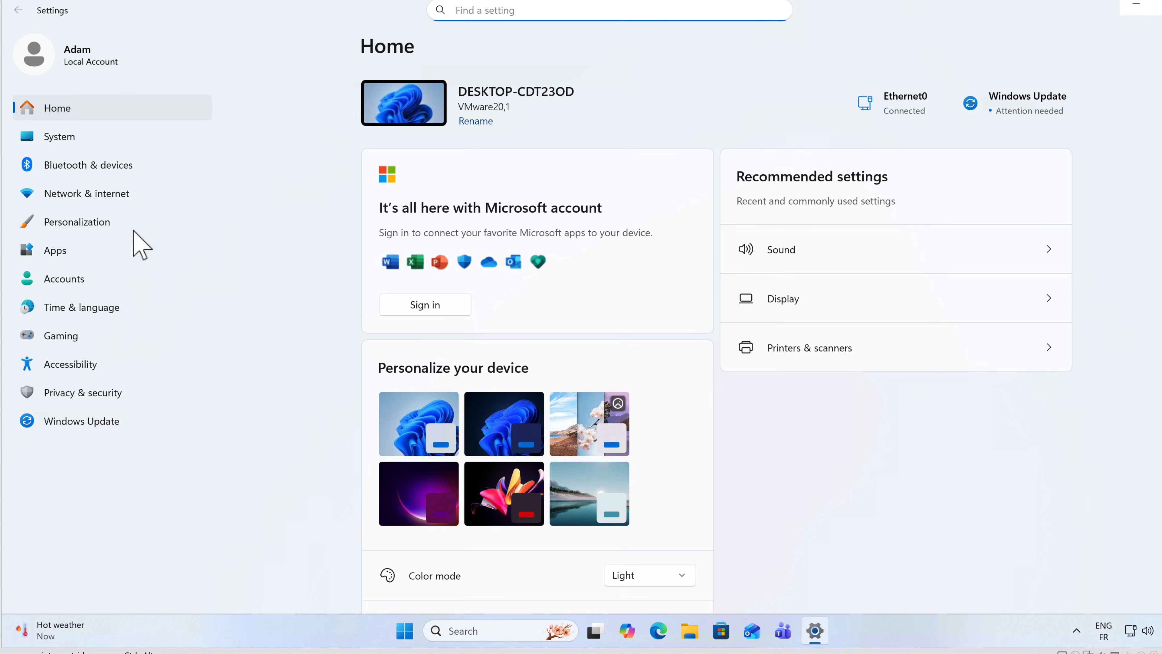
click(69, 138)
scroll(602, 420, down, 7)
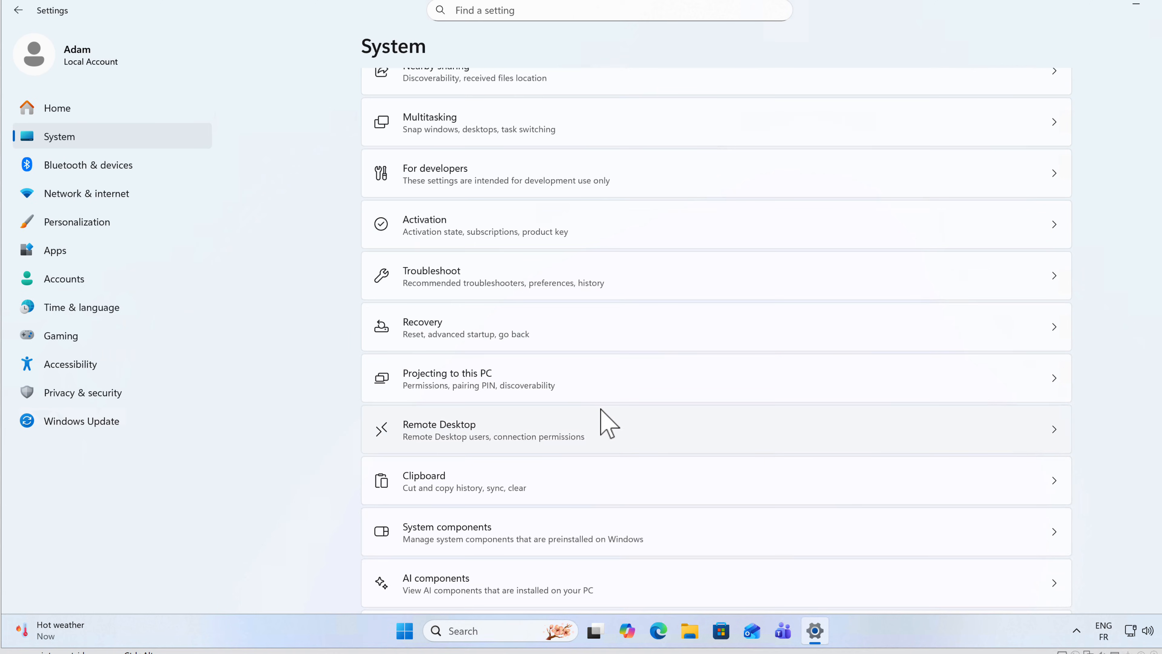
click(454, 331)
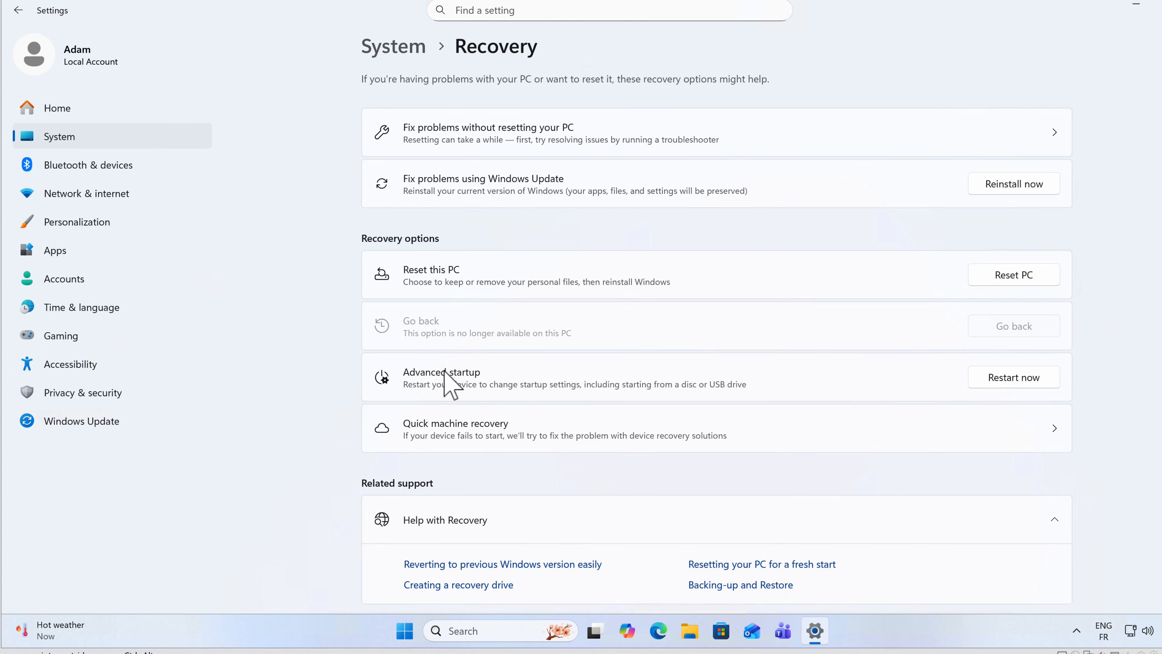
click(1013, 379)
click(512, 343)
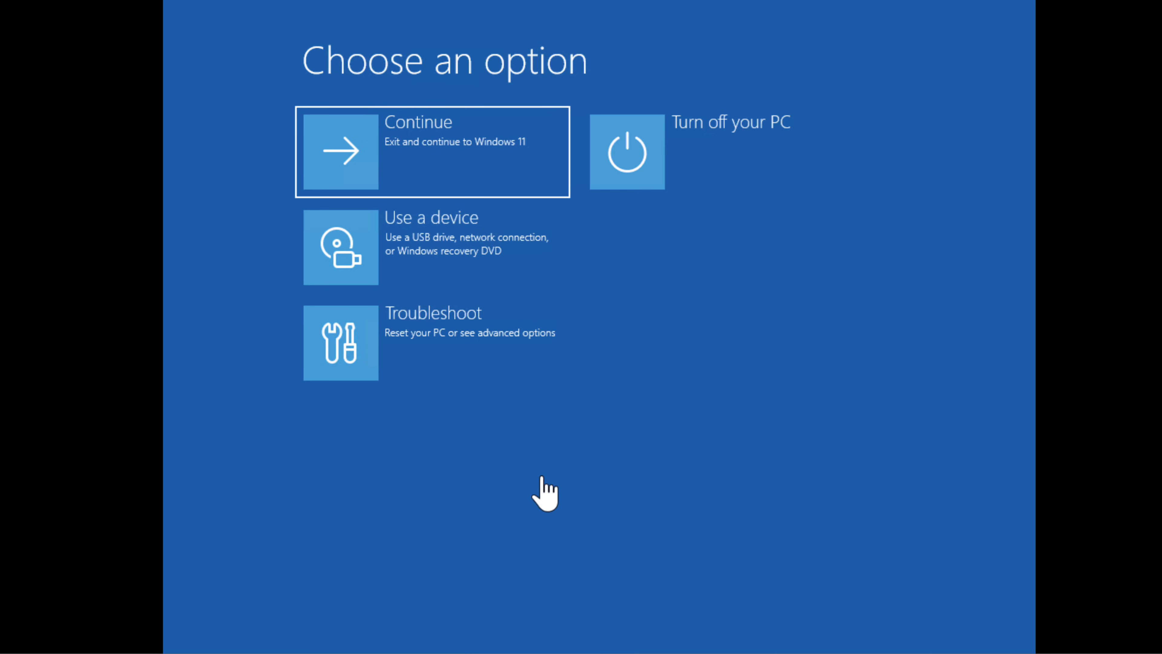
click(437, 249)
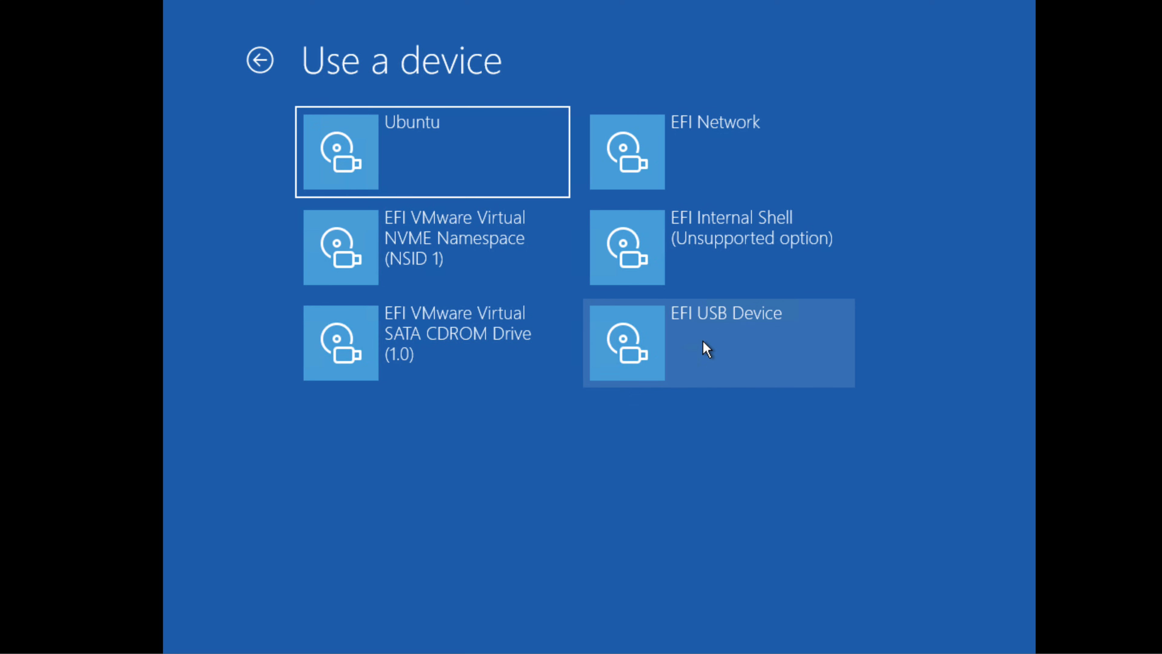
click(714, 344)
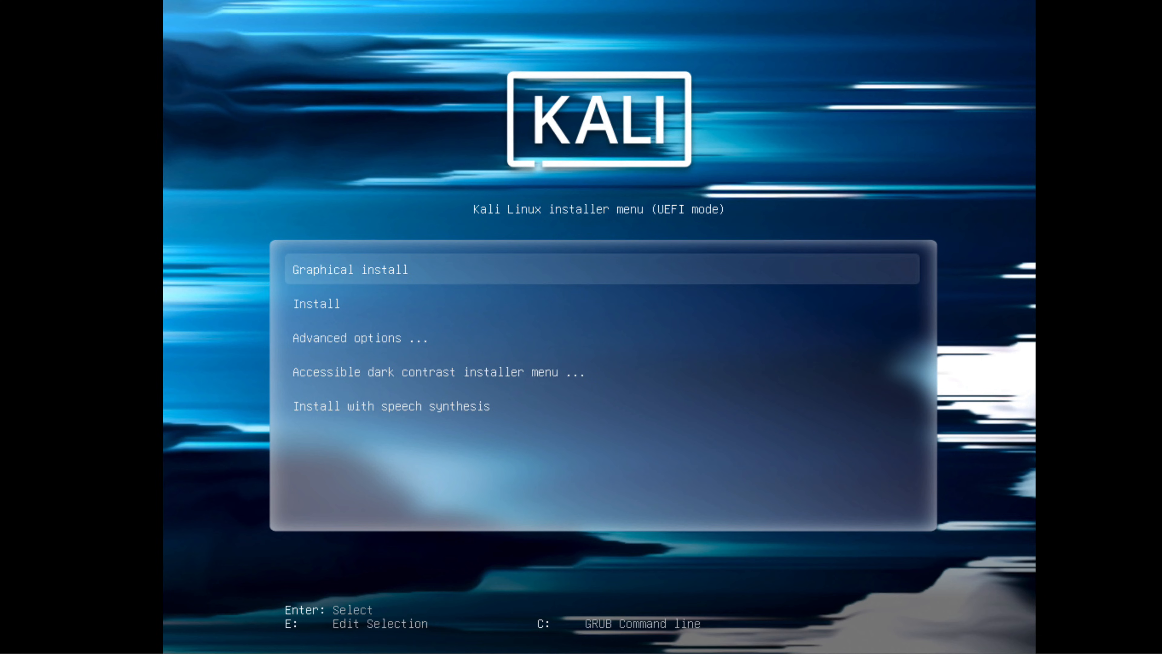
Step: Start the Graphical install option of the Kali Linux installer
key(Down)
key(Down)
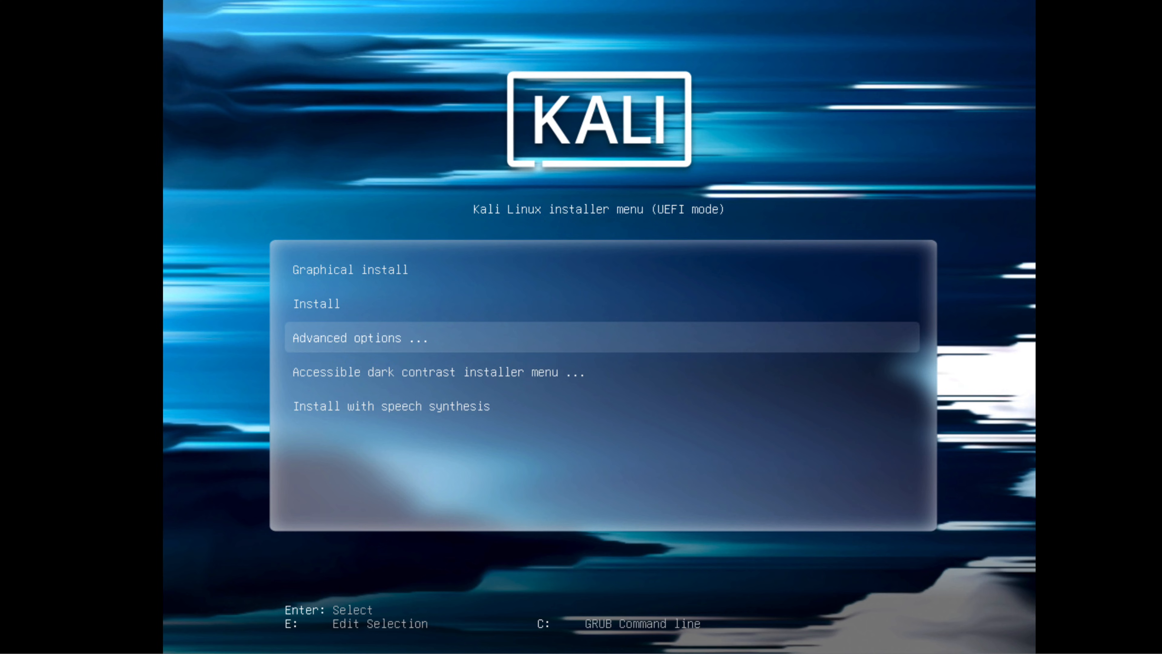
key(Up)
key(Up)
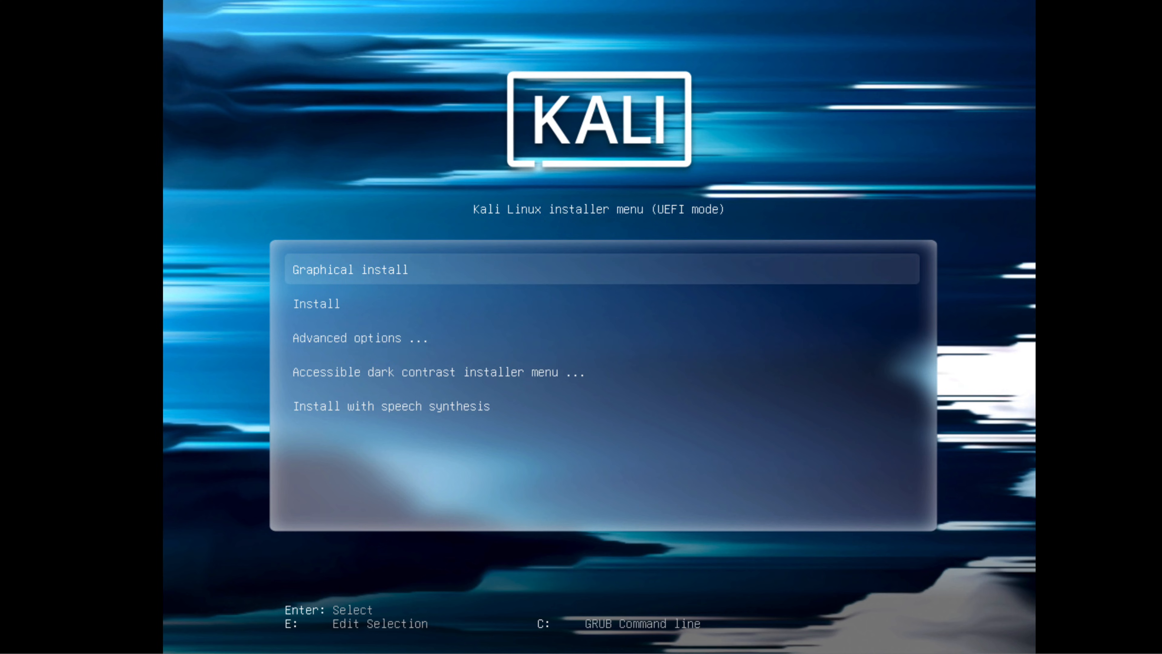
key(Down)
key(Up)
key(Down)
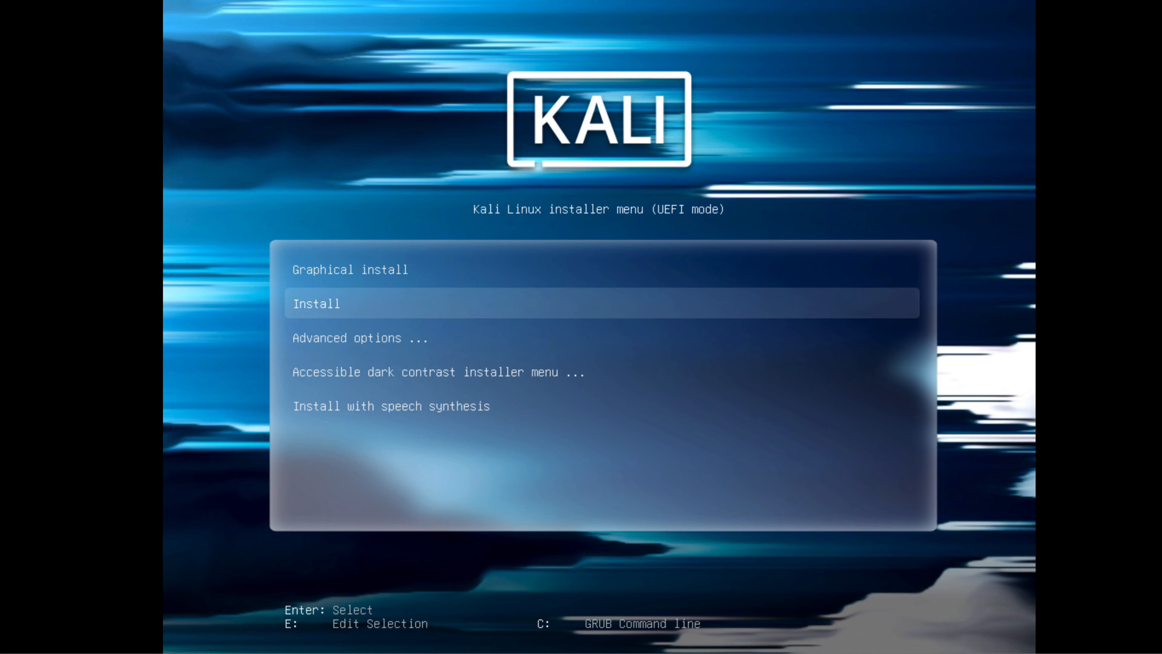
key(Up)
key(Return)
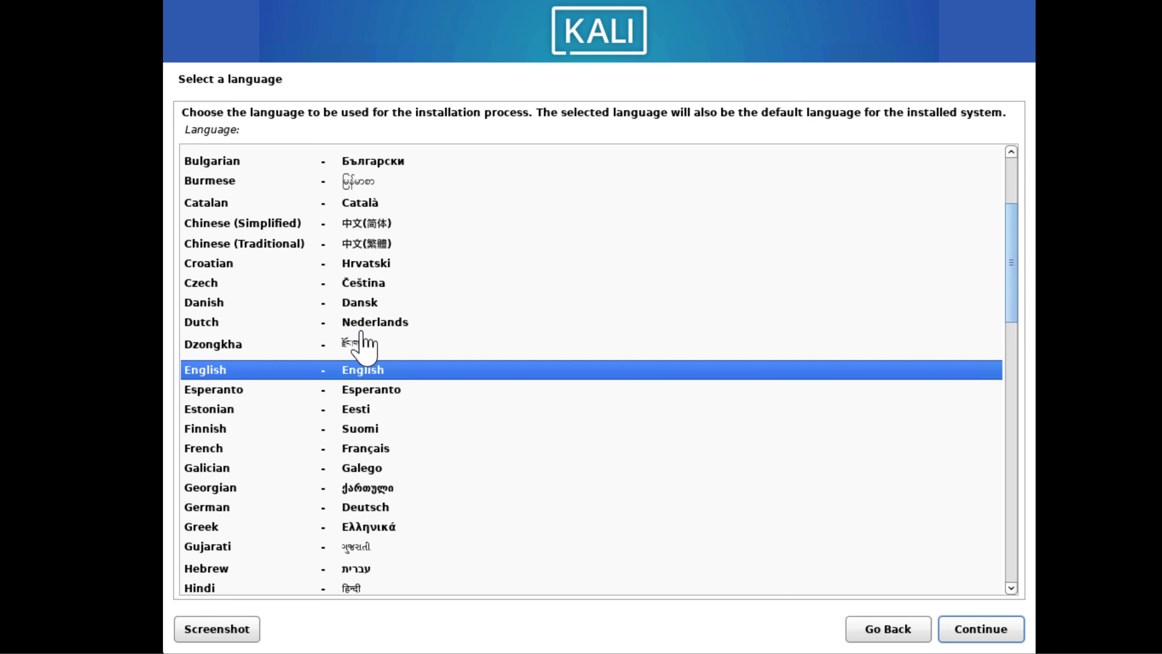
Step: Accept English as the installation language and United States as the location, and proceed to the network configuration
click(986, 632)
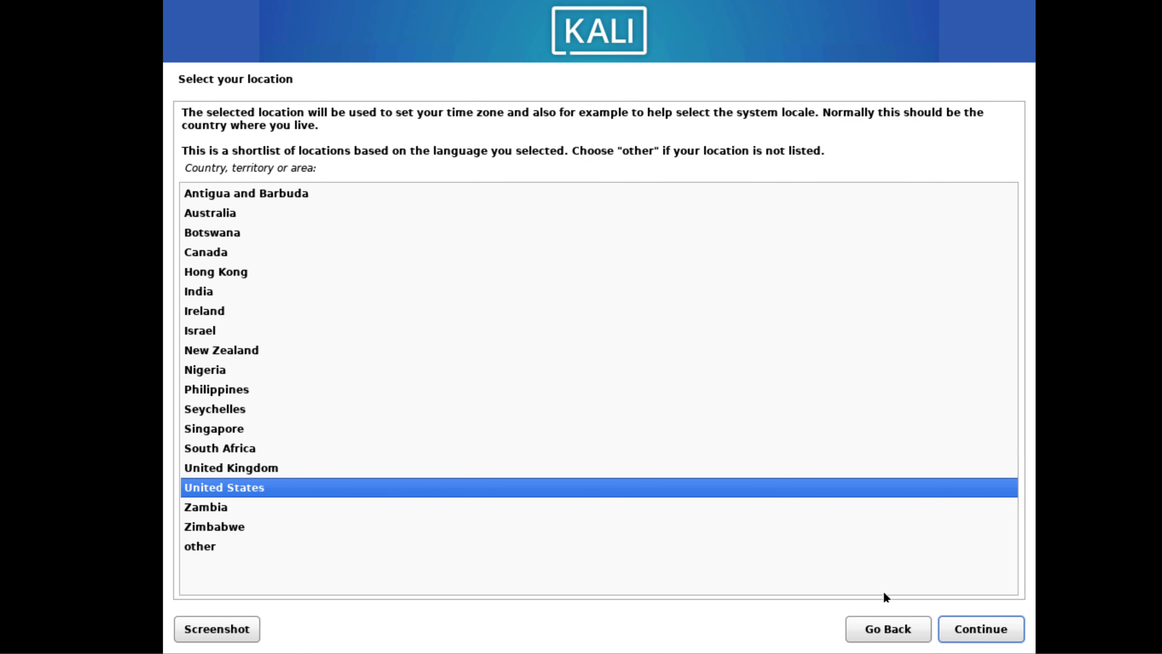
click(963, 631)
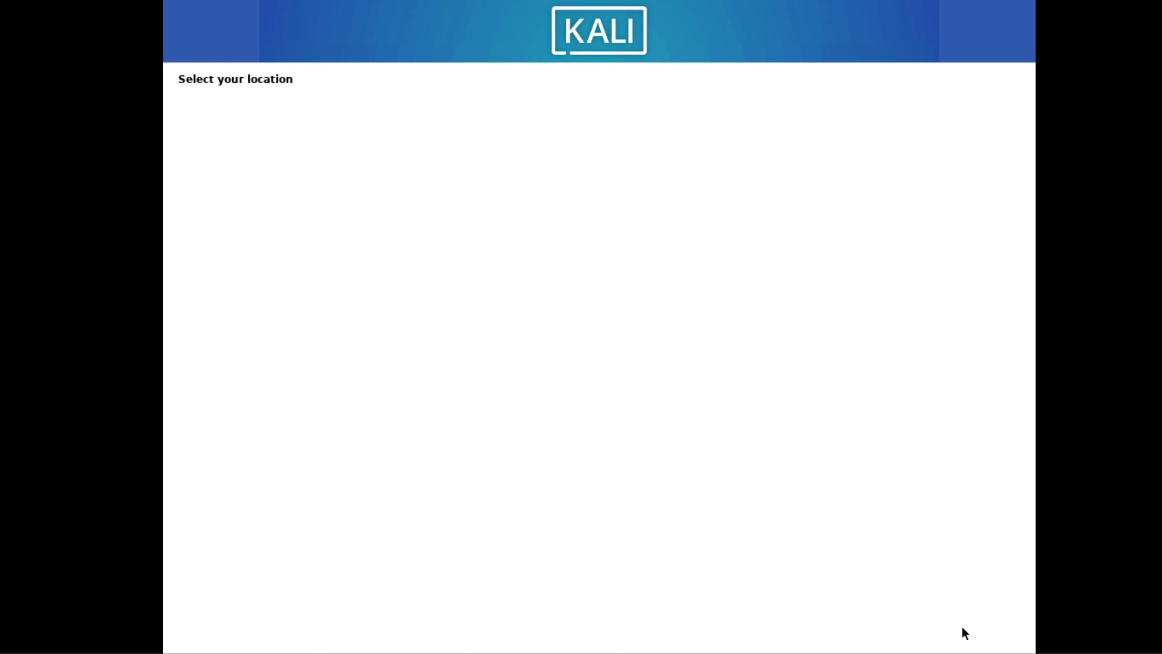
click(963, 630)
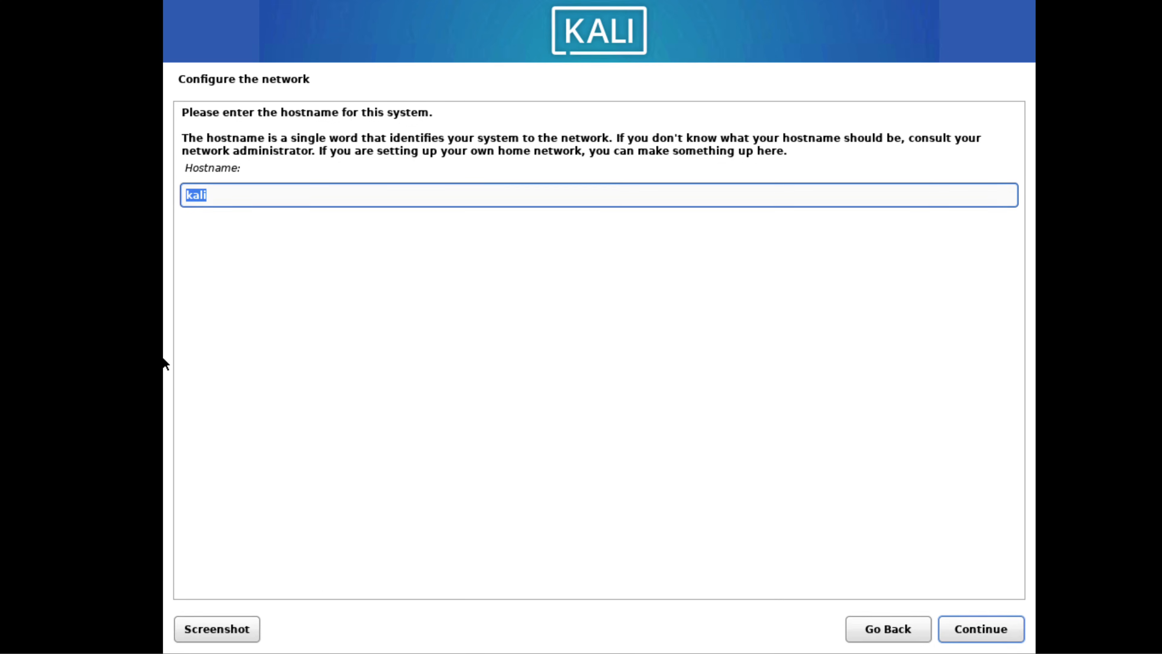
Step: Keep kali as the system's hostname and continue to the domain name
click(218, 194)
drag(218, 194, 179, 193)
click(988, 617)
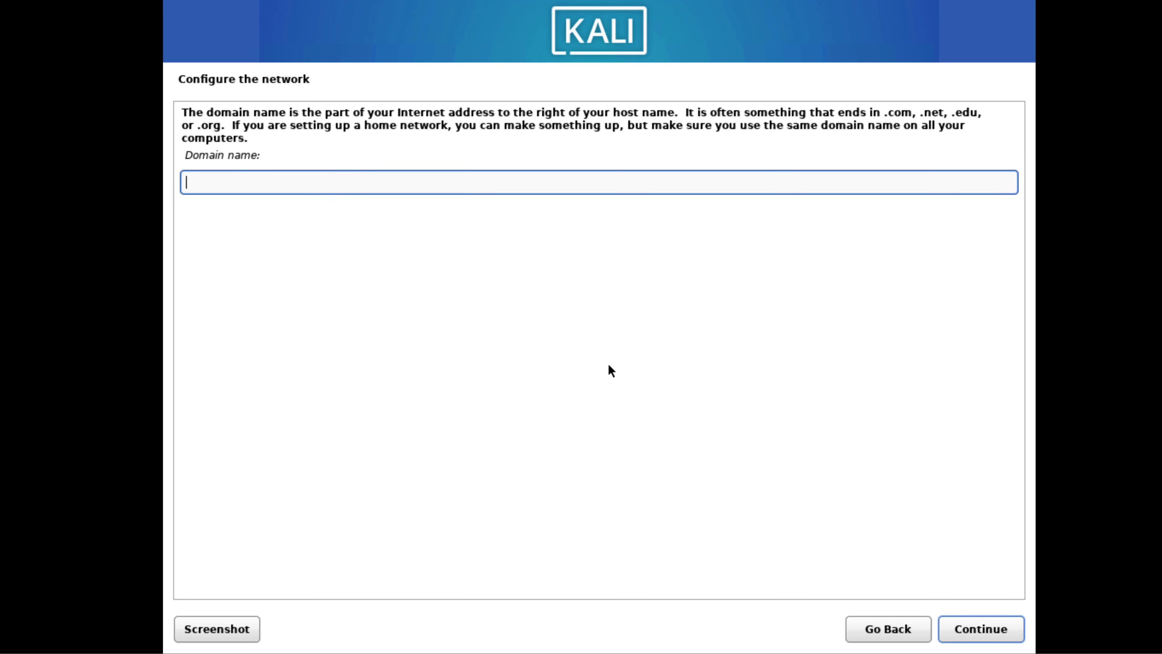
Step: Leave the domain name blank, enter the new user's full name, and accept the suggested username
click(961, 627)
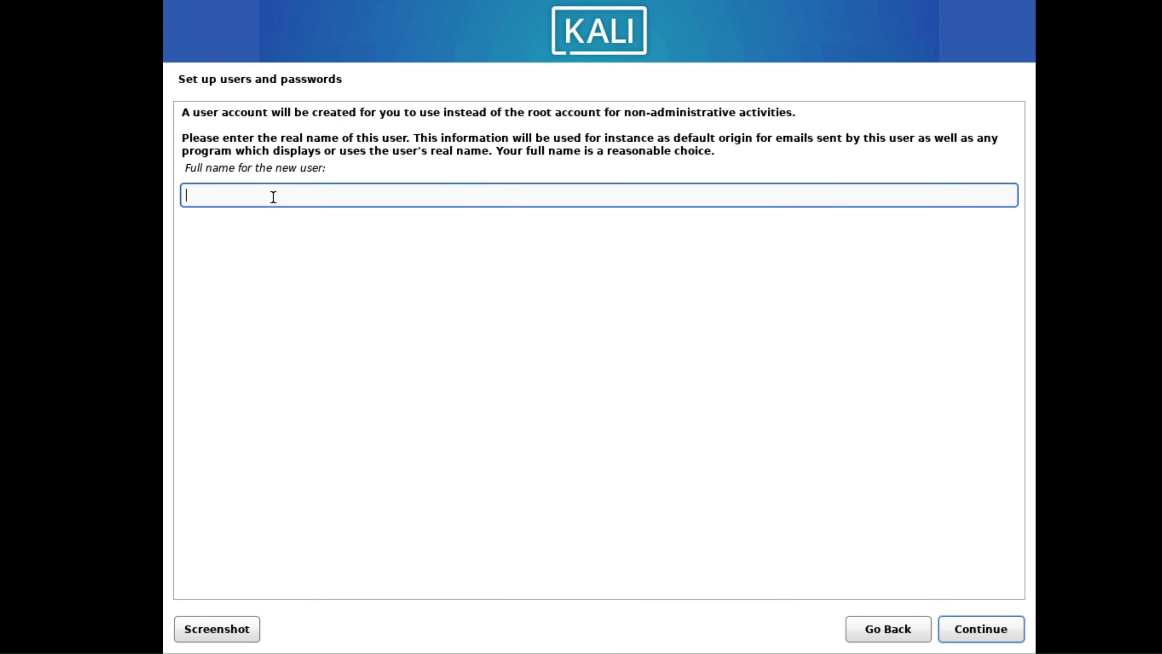
text(Adam)
click(970, 630)
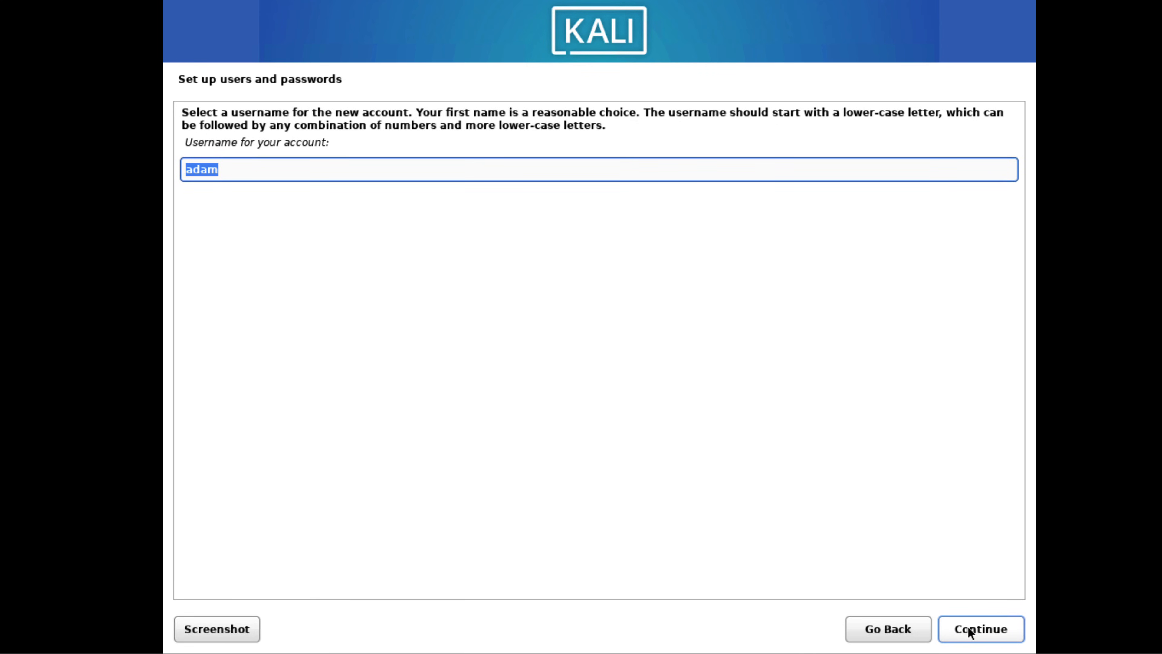
click(970, 631)
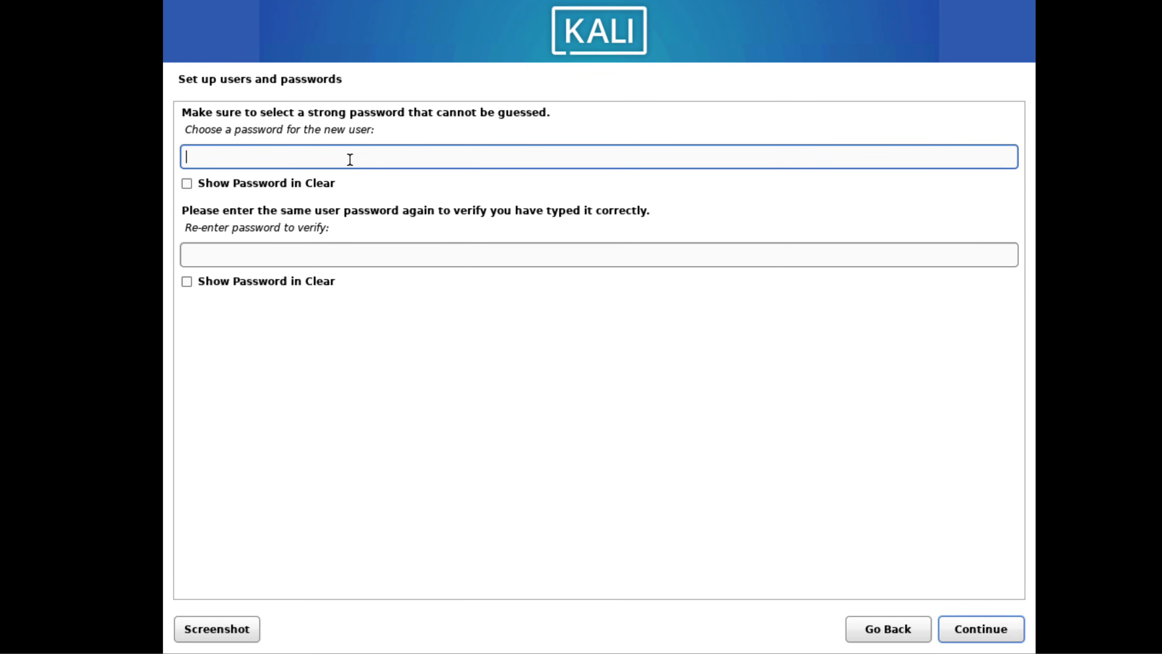
Step: Enter and confirm the password for the new user account, and continue to the clock configuration
text(●●●●)
key(Tab)
key(Tab)
text(●●●)
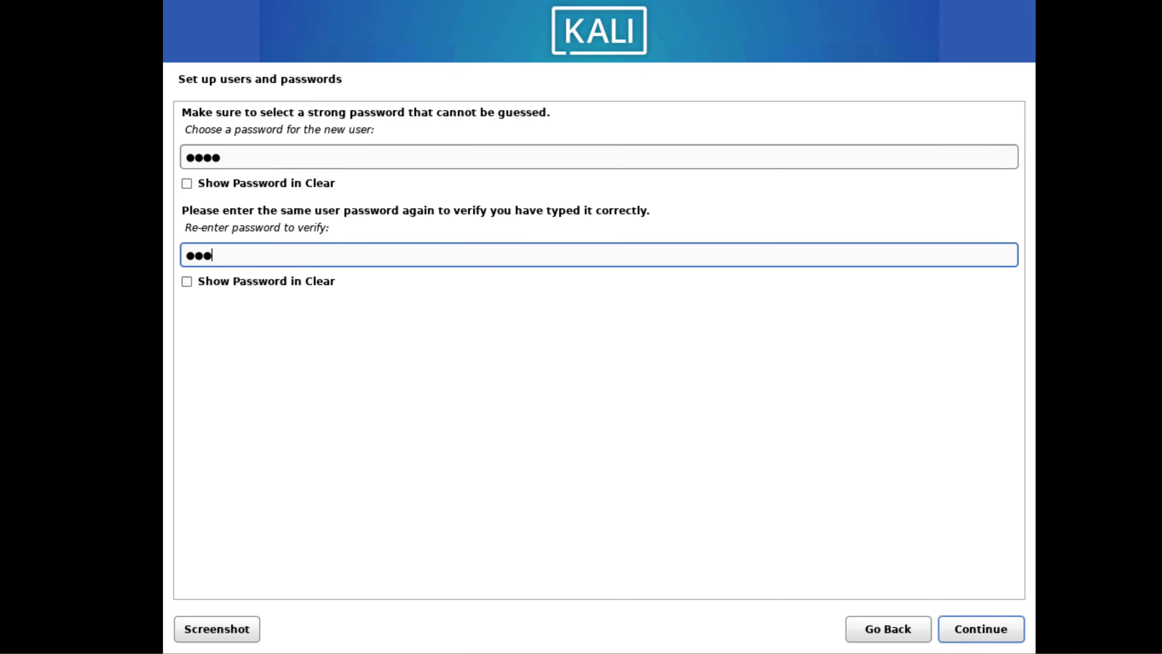
text(●)
click(996, 640)
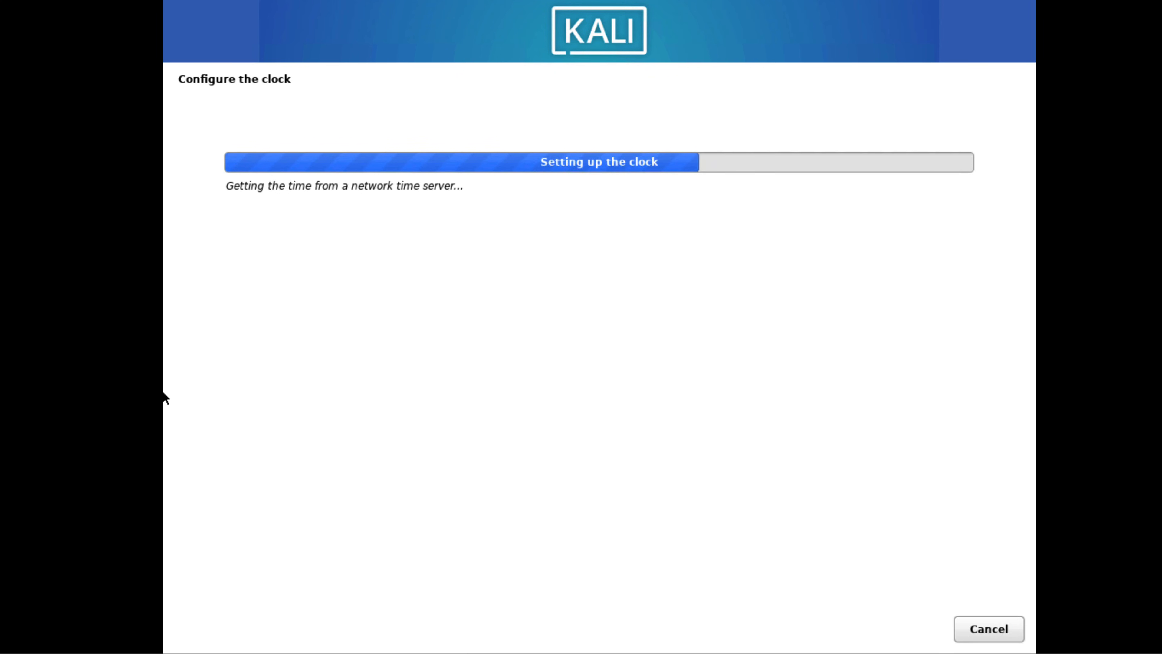
Step: Choose Manual as the partitioning method and proceed to the partition overview
double_click(205, 285)
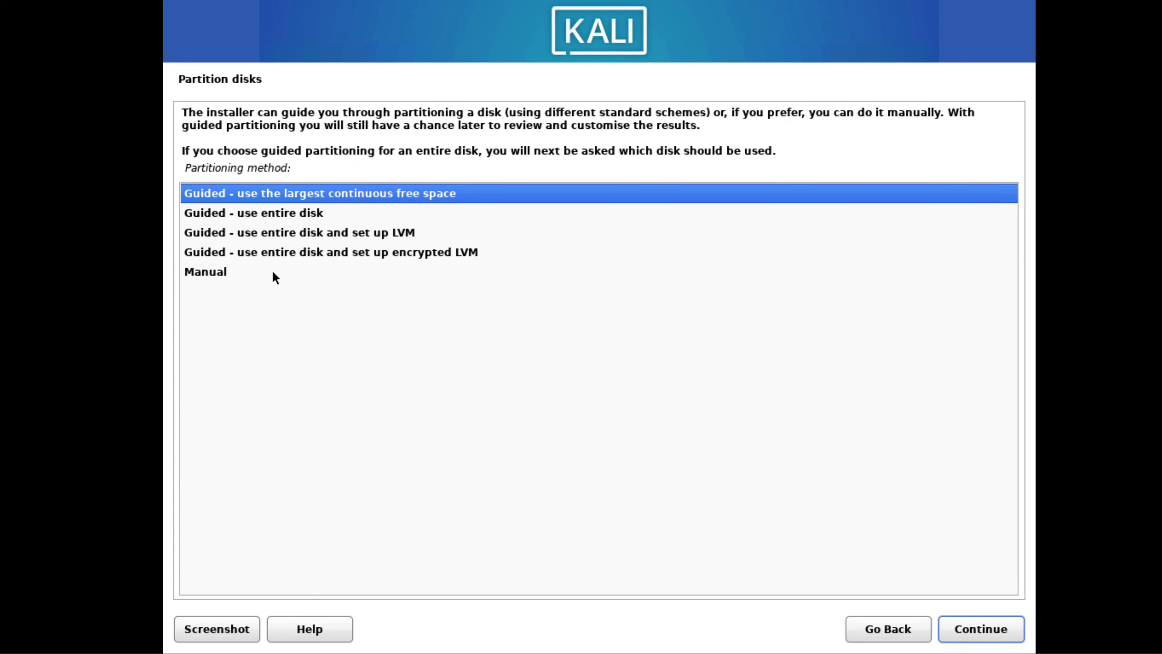
click(263, 271)
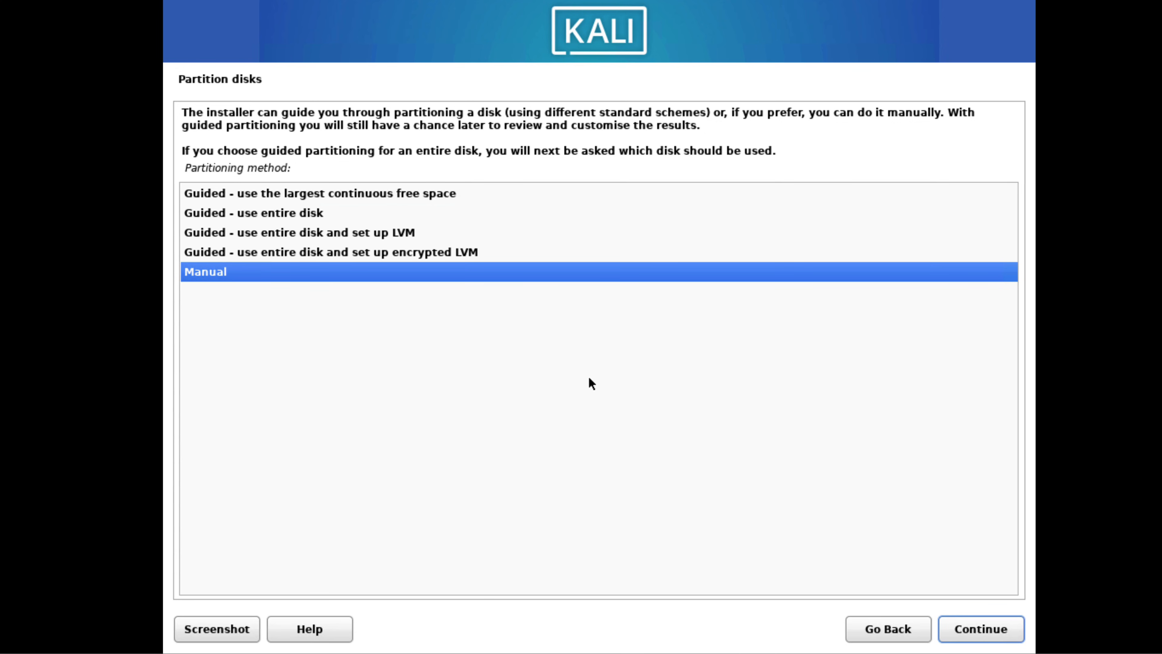
click(963, 628)
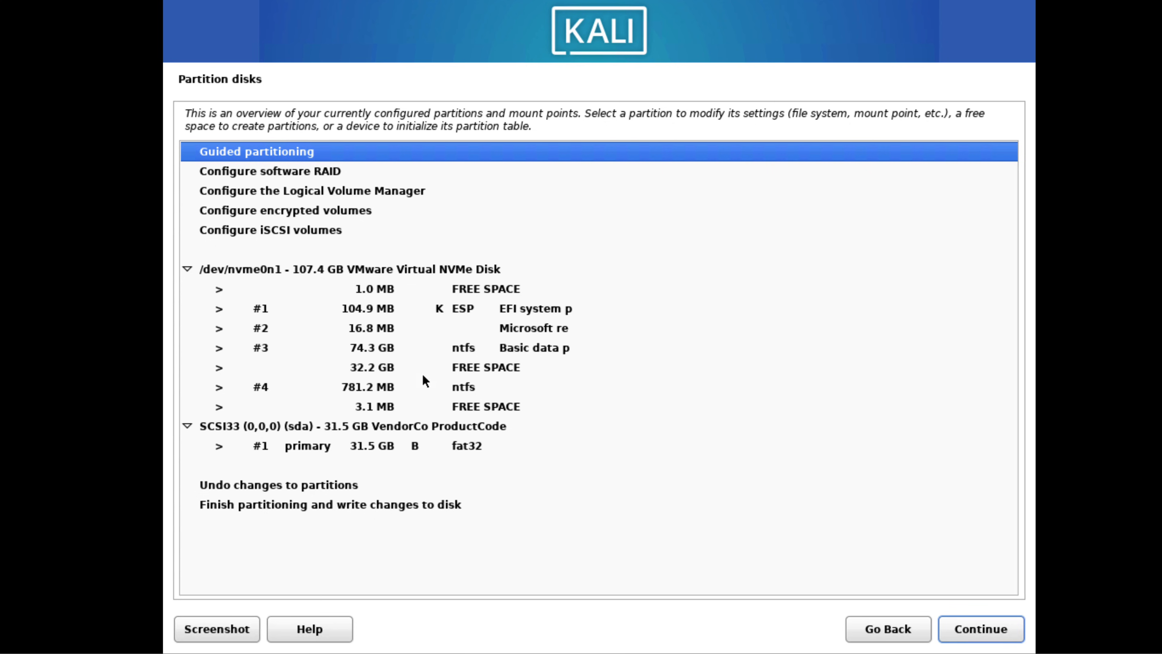
Step: Automatically partition the 32.2 GB free space on /dev/nvme0n1 with the scheme All files in one partition
click(414, 369)
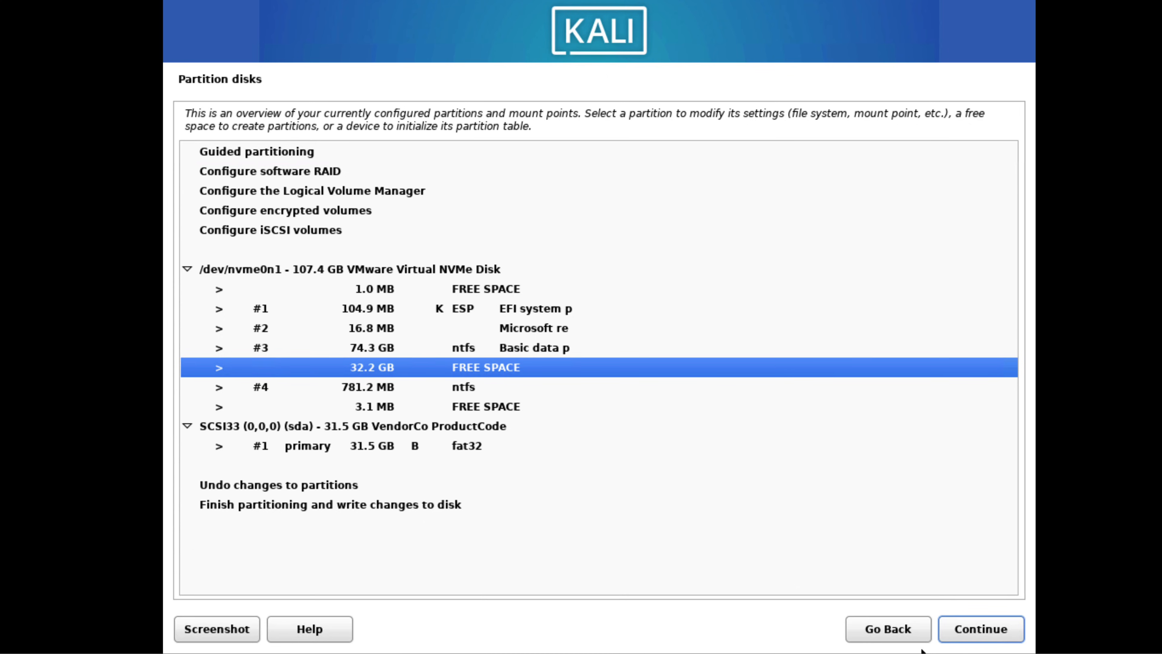
click(983, 635)
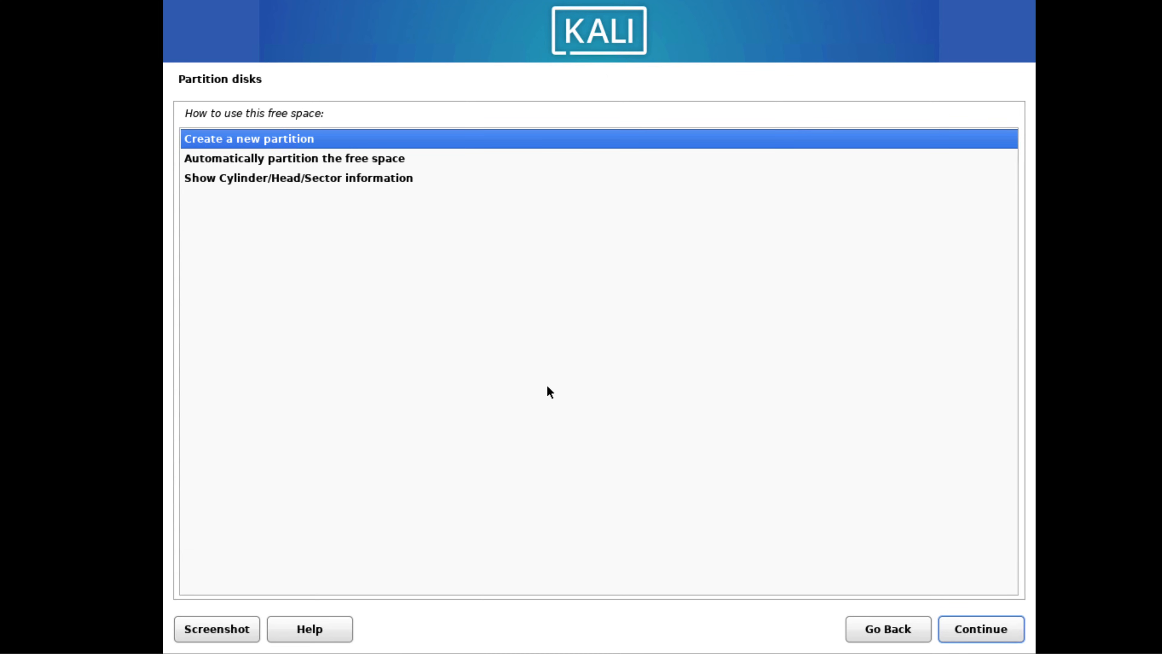
click(295, 161)
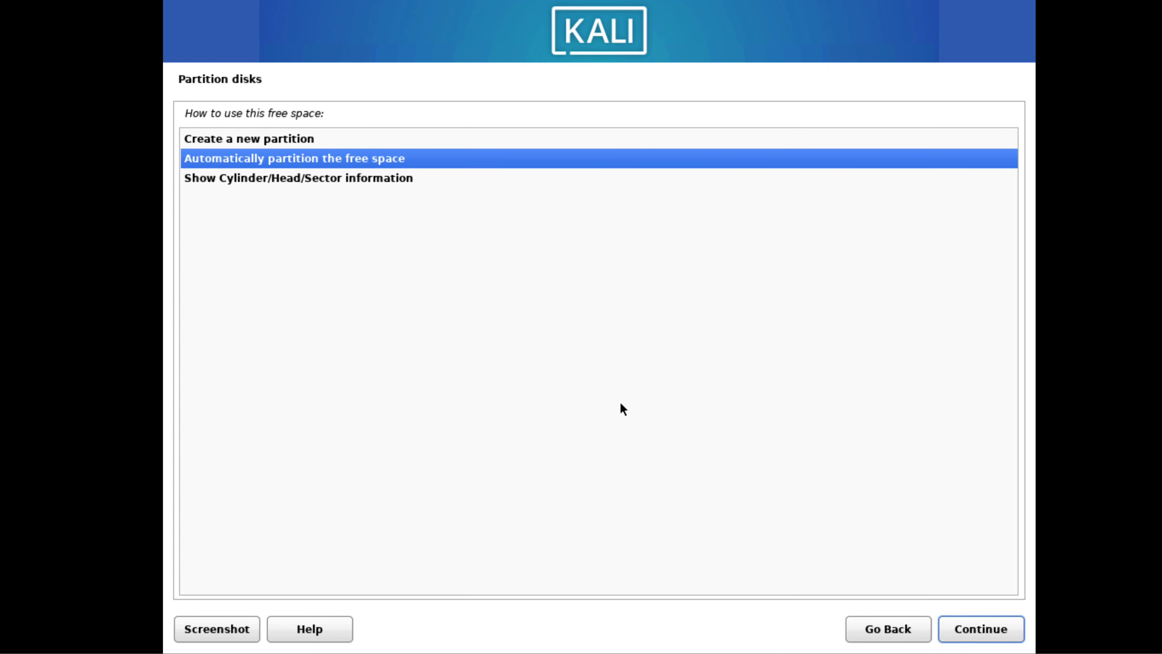
click(972, 629)
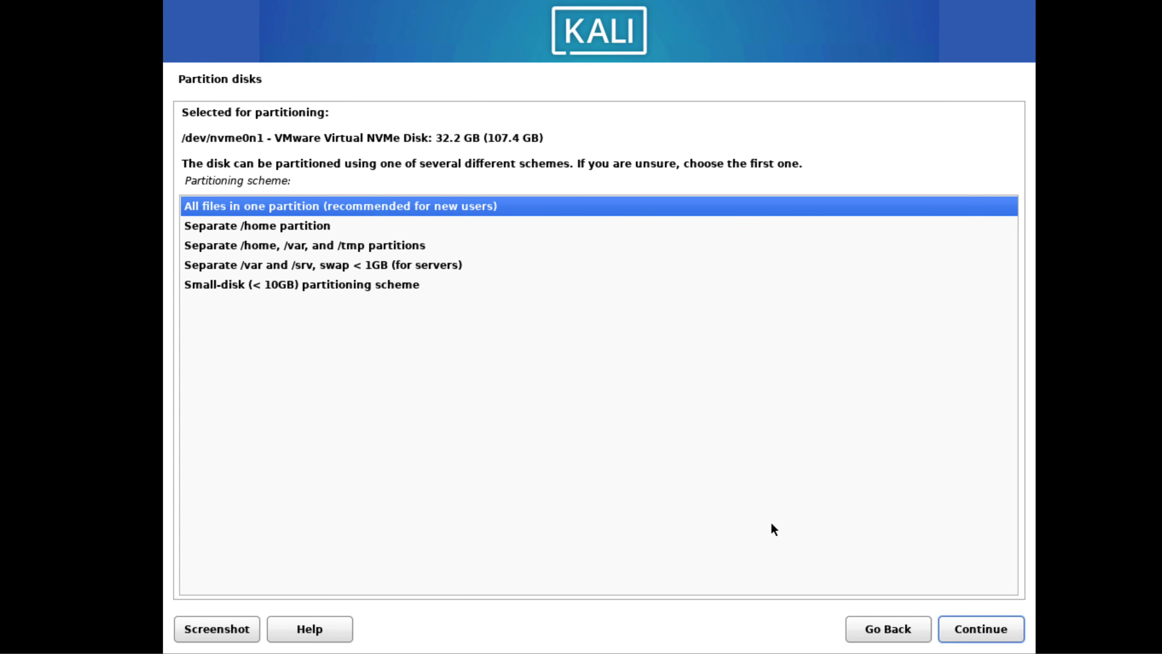
click(960, 627)
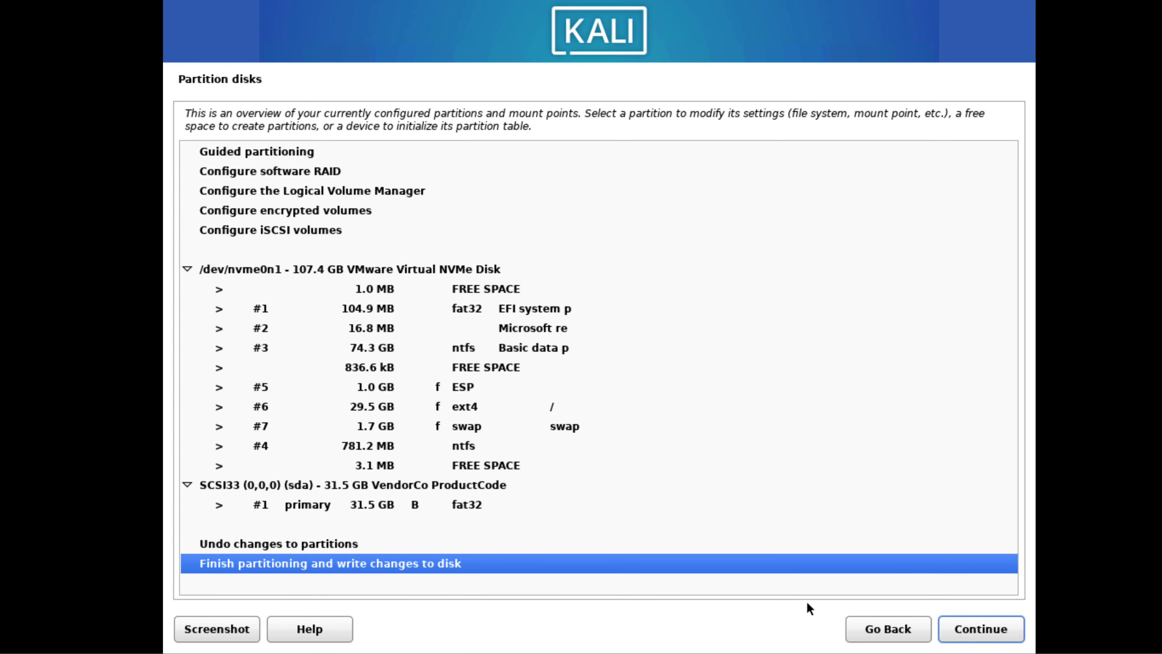
Step: Finish partitioning and confirm with Yes that the changes are written to the disks
click(998, 632)
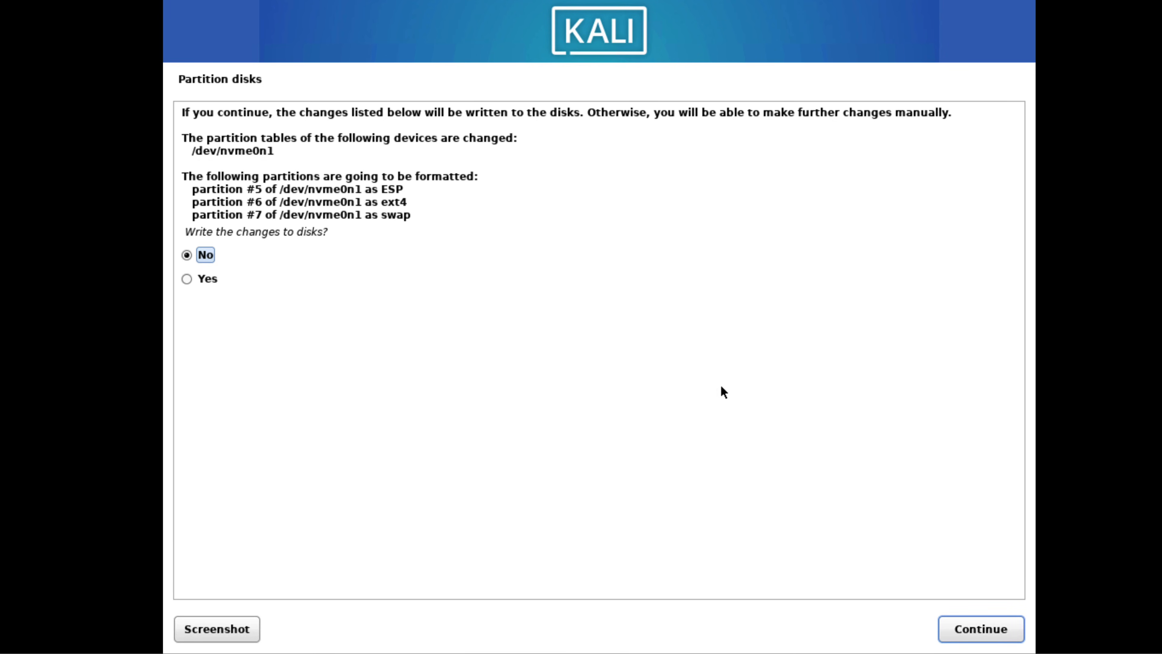
click(206, 278)
click(960, 627)
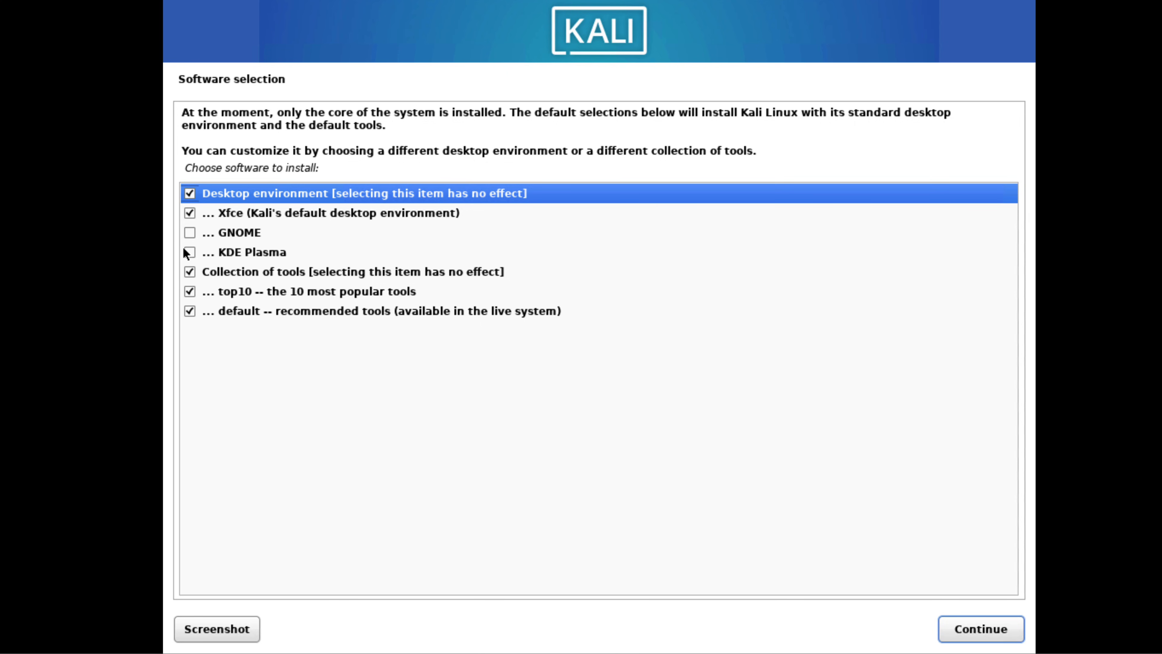
Step: Add the GNOME and KDE Plasma desktops to the software selection and keep gdm3 as the default display manager
click(189, 233)
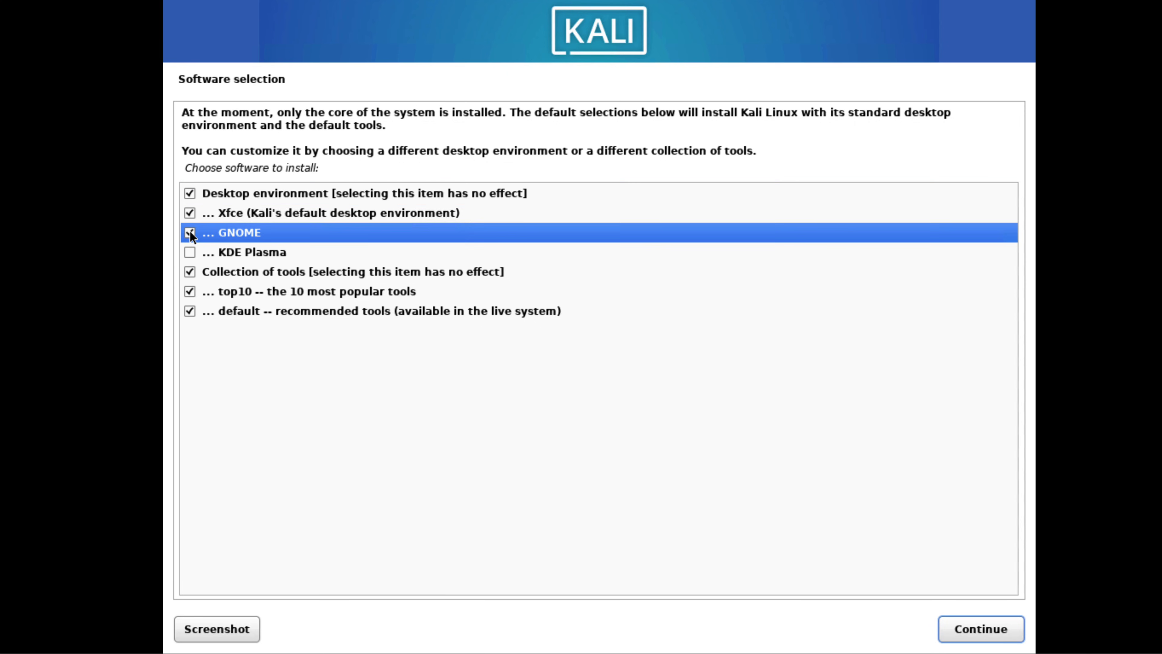
click(191, 250)
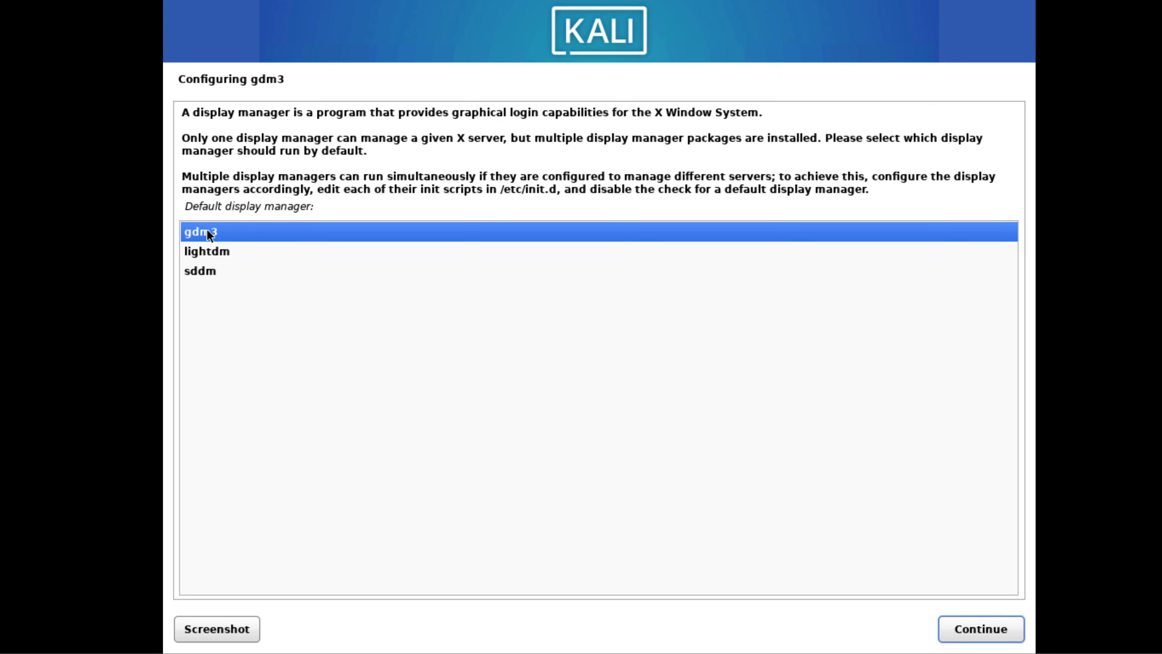
click(987, 627)
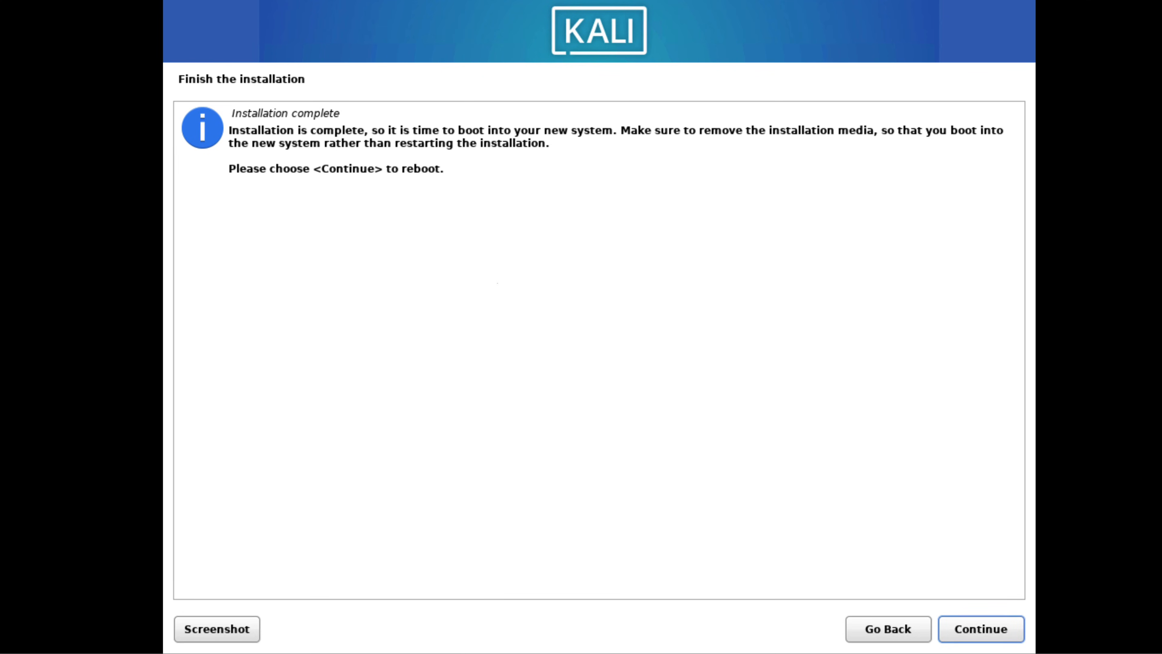
Step: Finish the installation by rebooting, look through the boot menu entries, and start Kali GNU/Linux
click(982, 628)
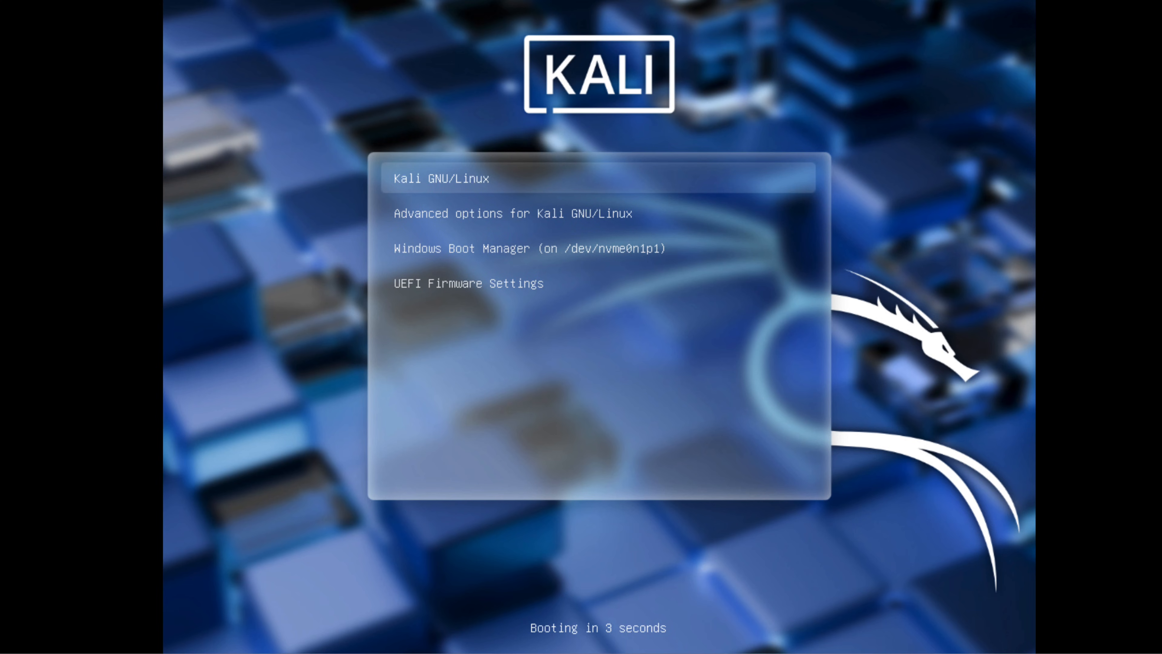
key(Down)
key(Down)
key(Down)
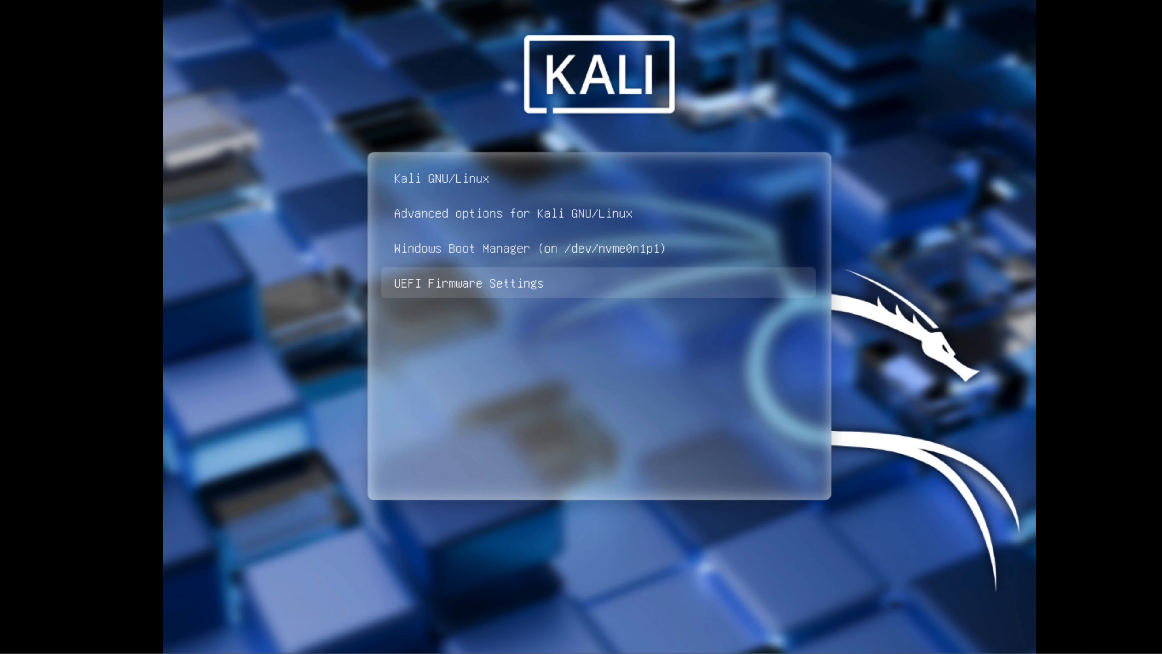
key(Up)
key(Up)
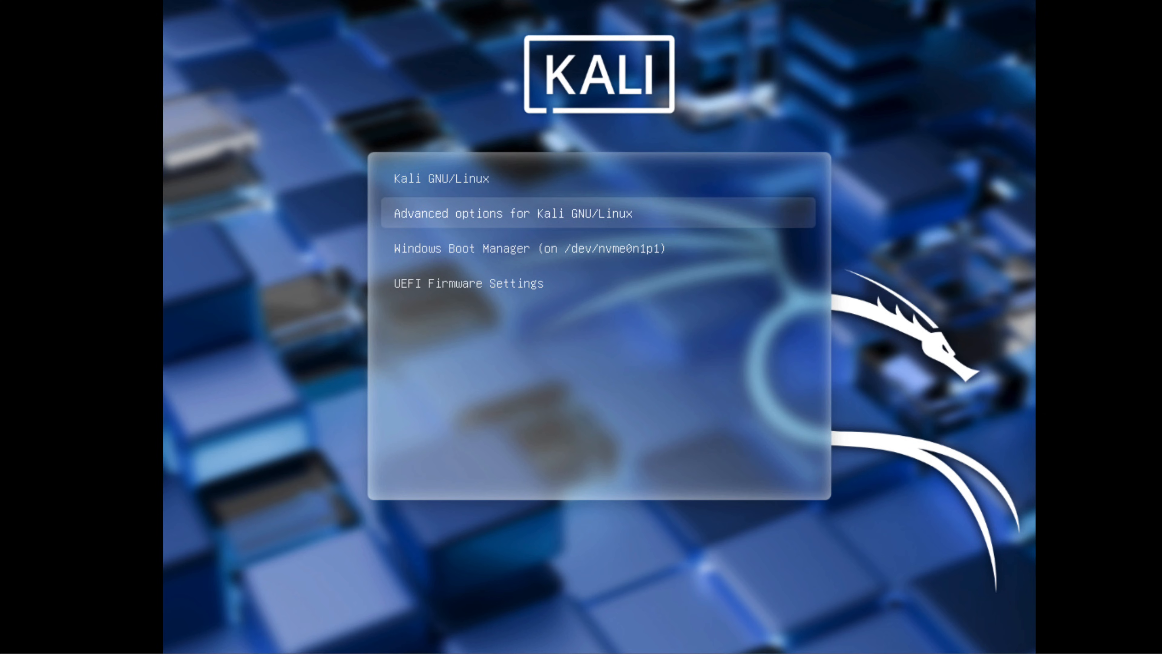
key(Up)
key(Down)
key(Down)
key(Down)
key(Up)
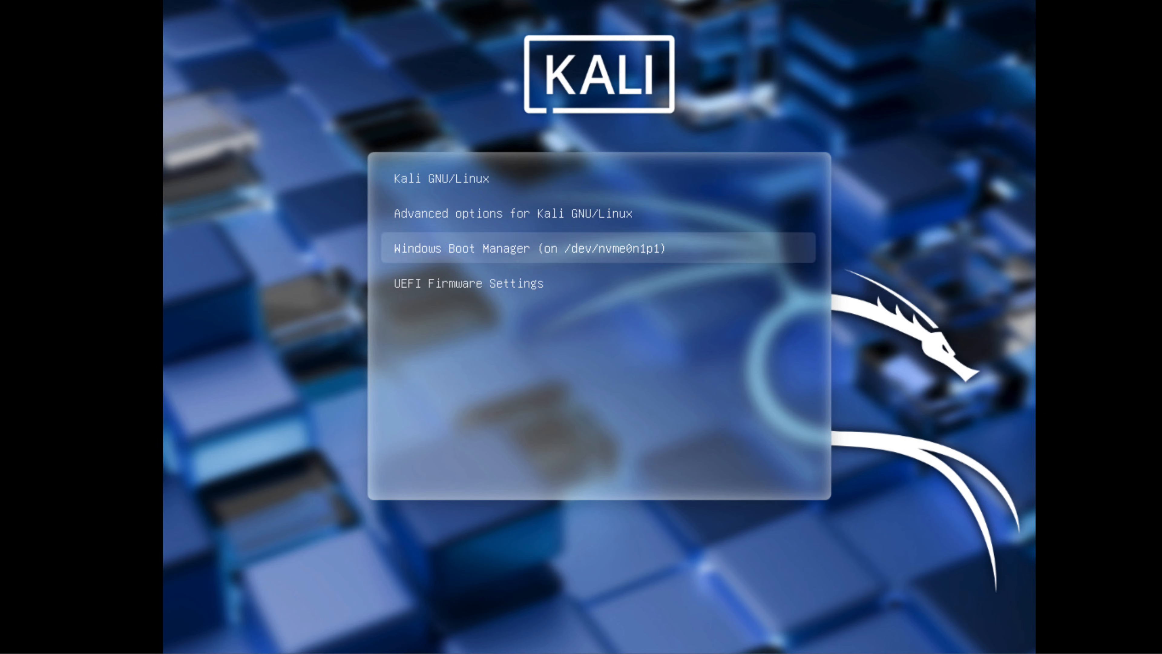
key(Up)
key(Up)
key(Down)
key(Down)
key(Up)
key(Up)
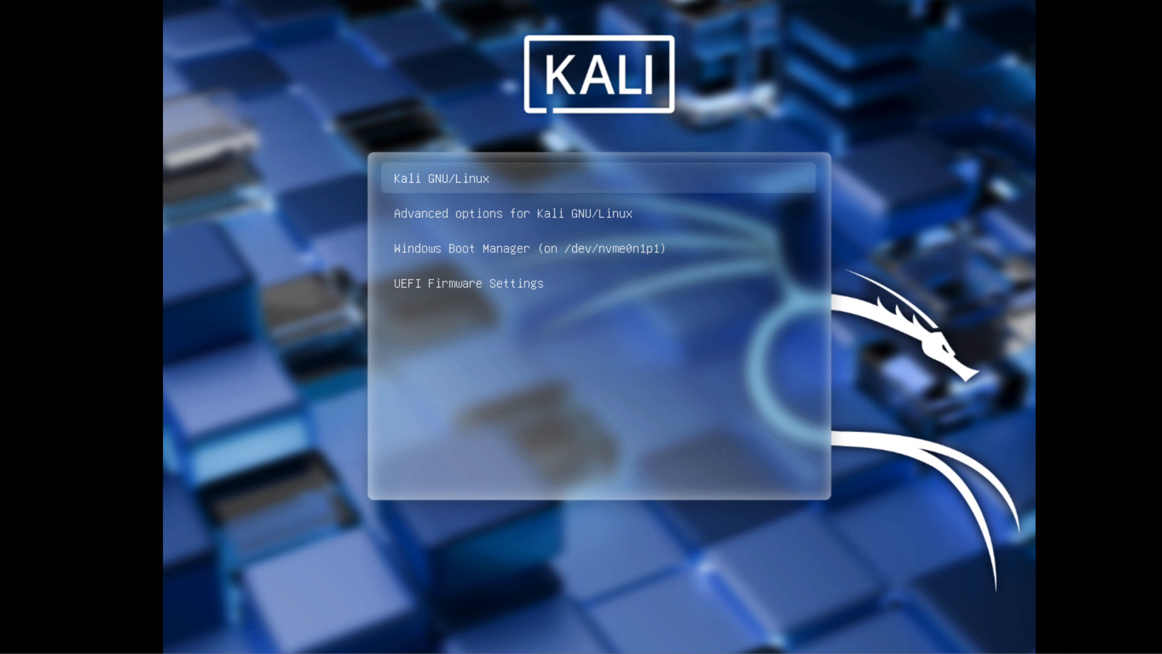
key(Return)
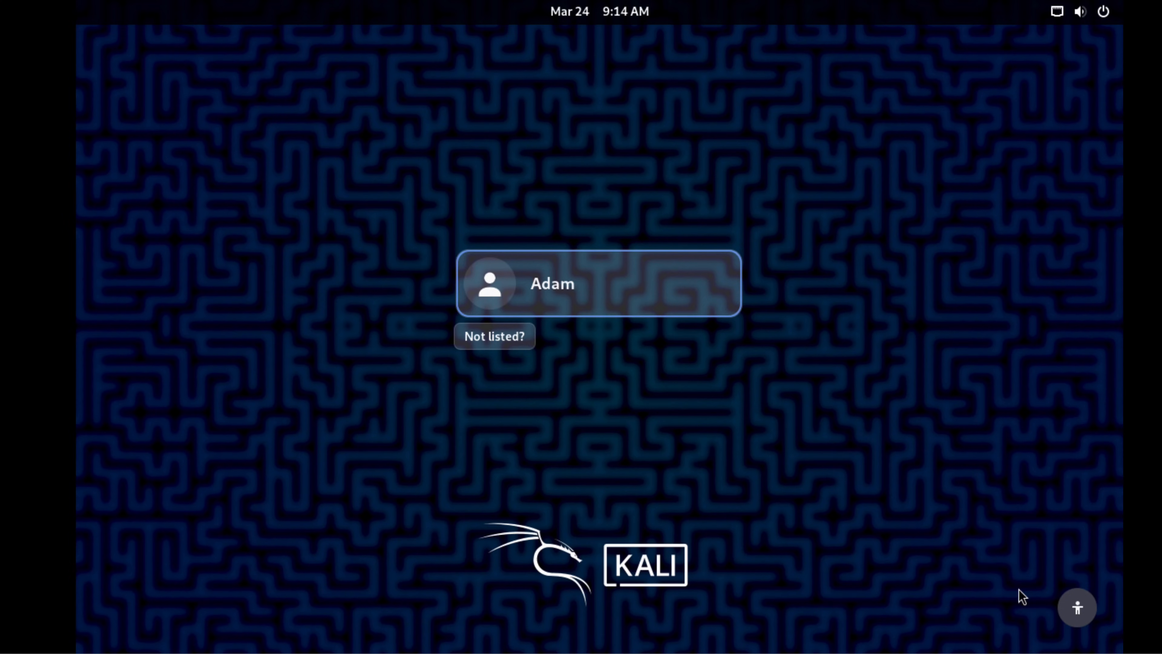
Step: Log in to Kali with the new user's account by entering the account password
click(549, 291)
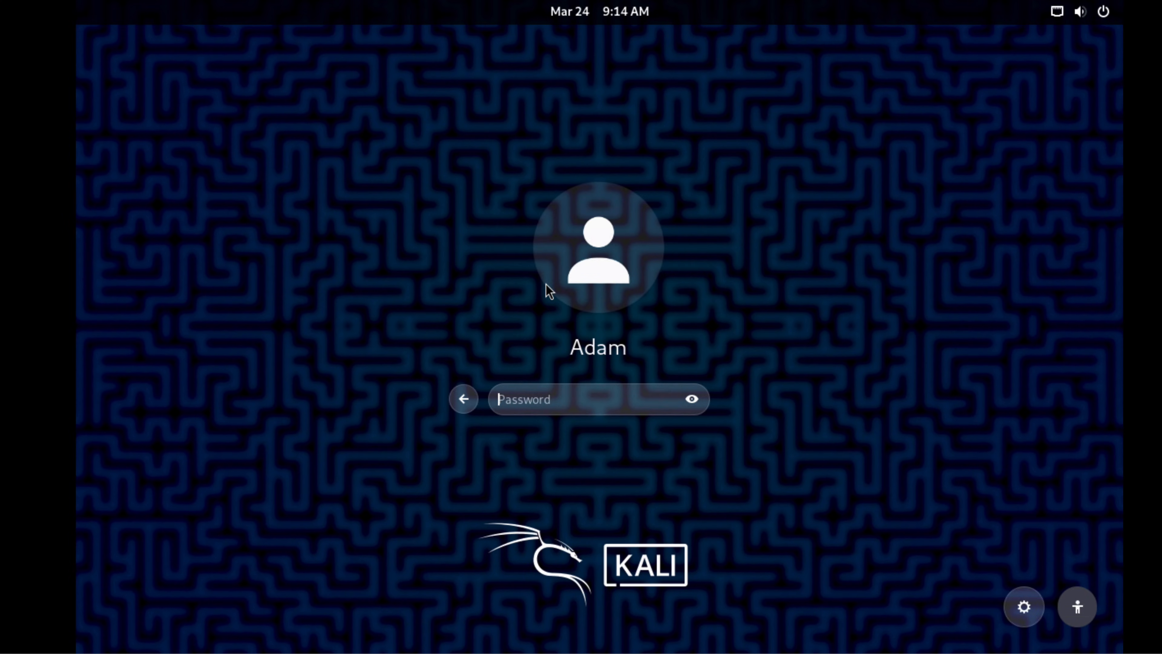
text(kali)
key(Return)
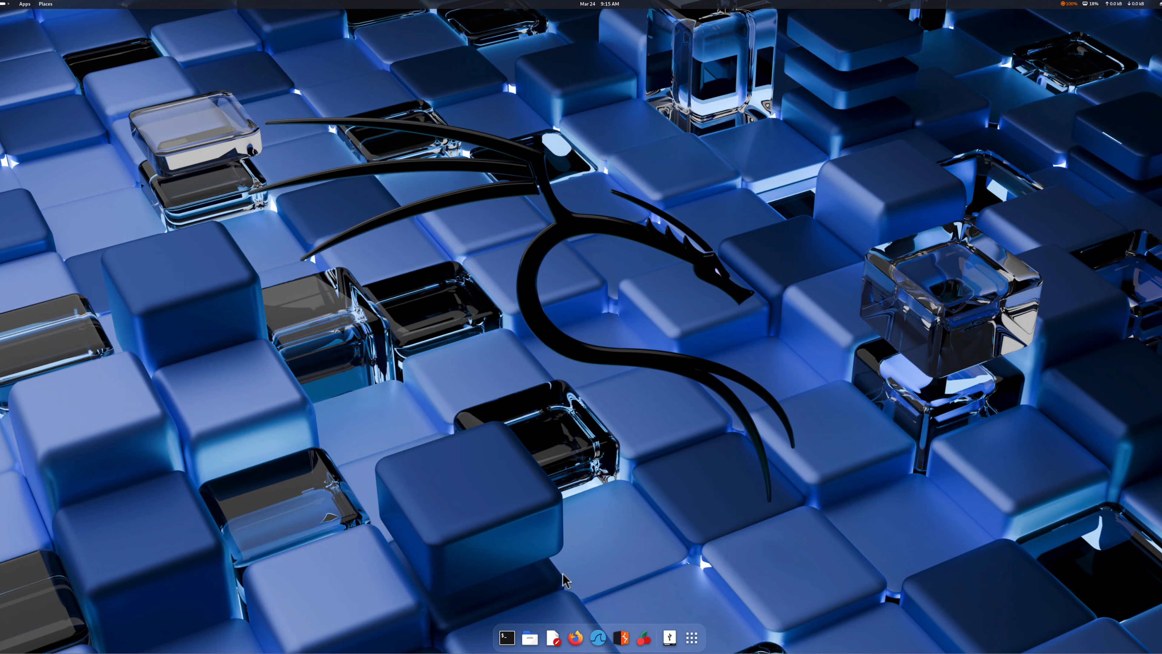
Step: Open a Terminal window, try enlarging it, and close it again
click(507, 637)
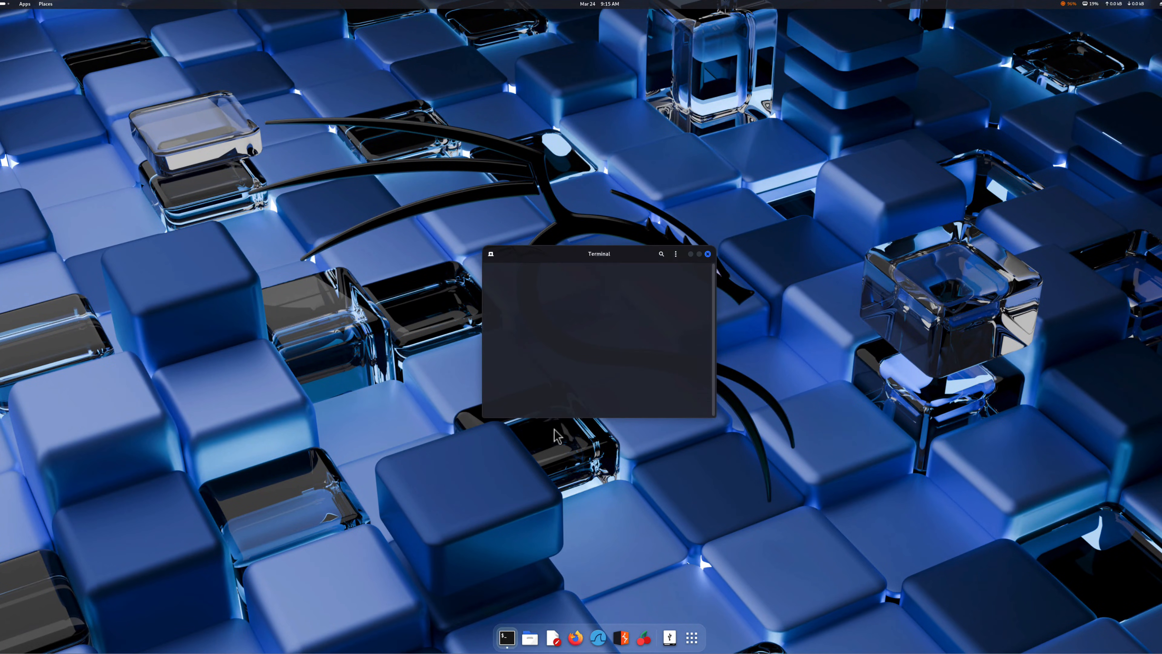
drag(494, 298, 864, 571)
click(869, 134)
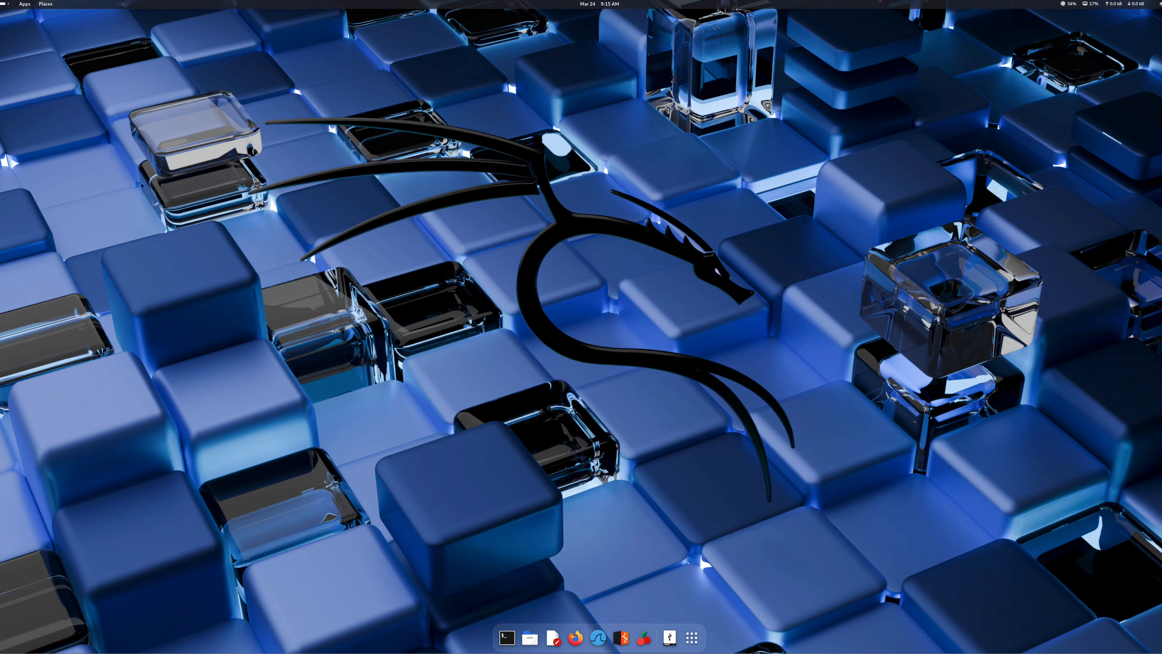
Step: Restart the computer from the Kali desktop to return to the boot menu
click(1159, 4)
click(1159, 26)
click(1120, 71)
click(625, 343)
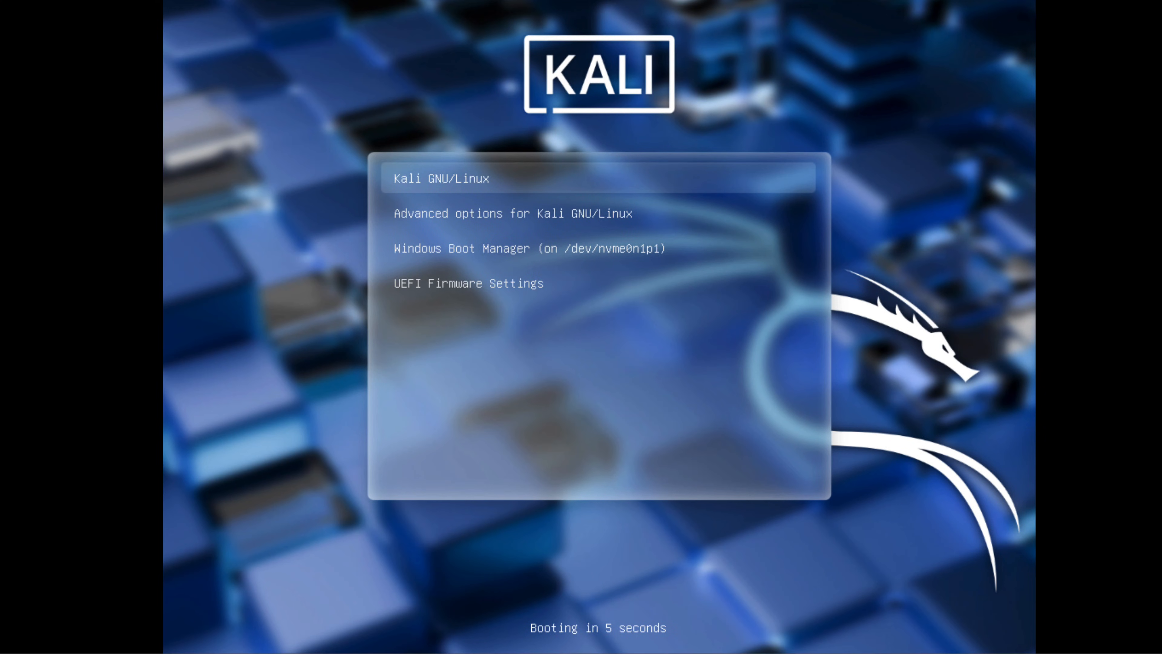
Step: Boot Windows by starting the Windows Boot Manager (on /dev/nvme0n1p1) entry
key(Down)
key(Down)
key(Down)
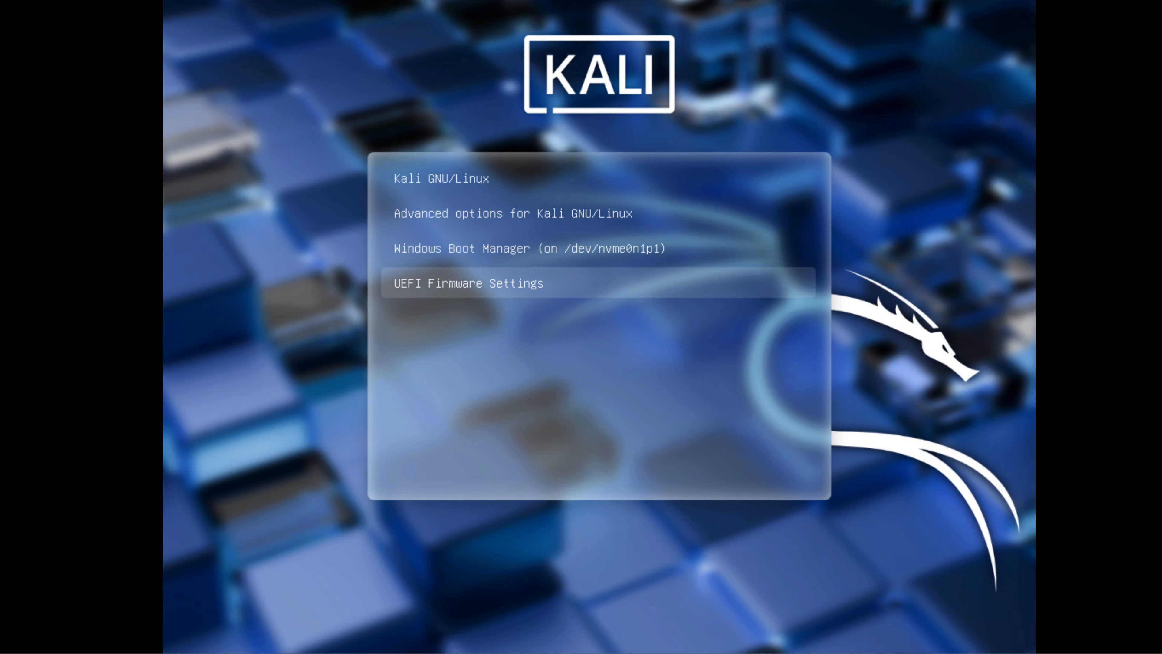
key(Up)
key(Up)
key(Down)
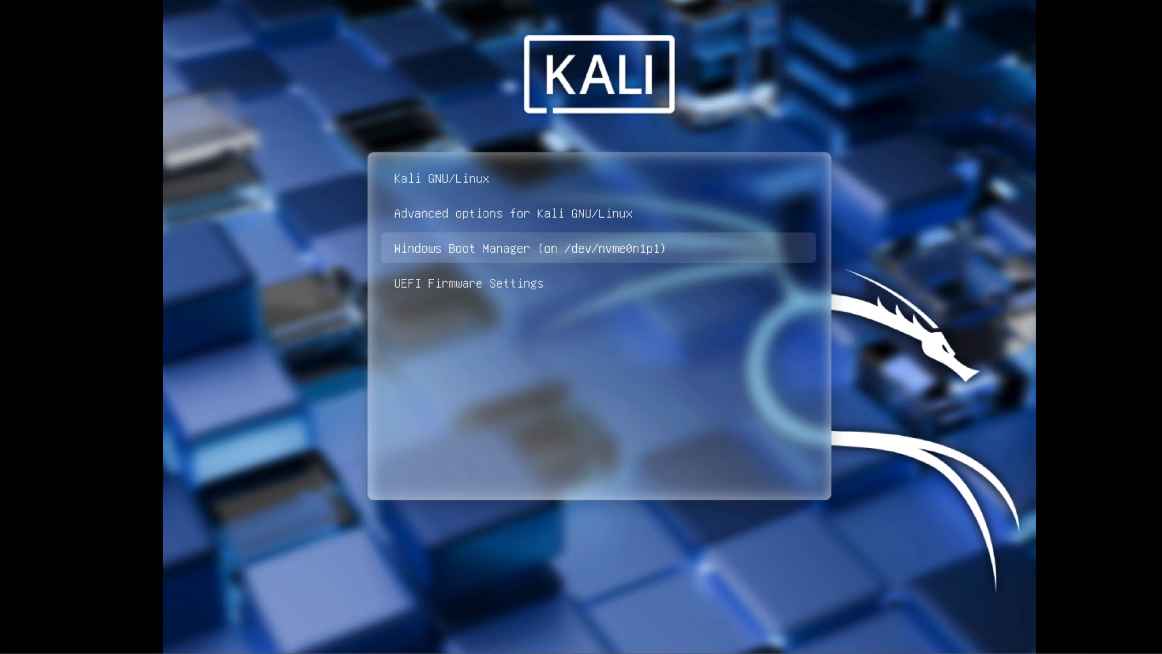
key(Return)
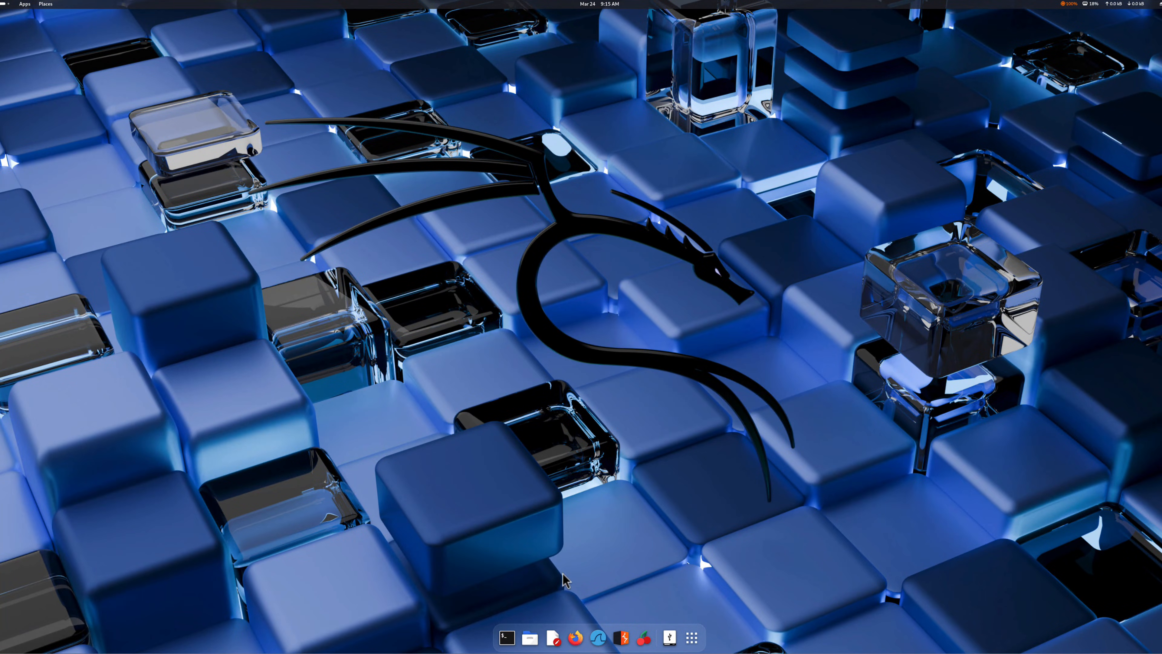
Step: Open a Terminal window, move it toward the desktop's upper-left area, enlarge it, and close it again
click(506, 644)
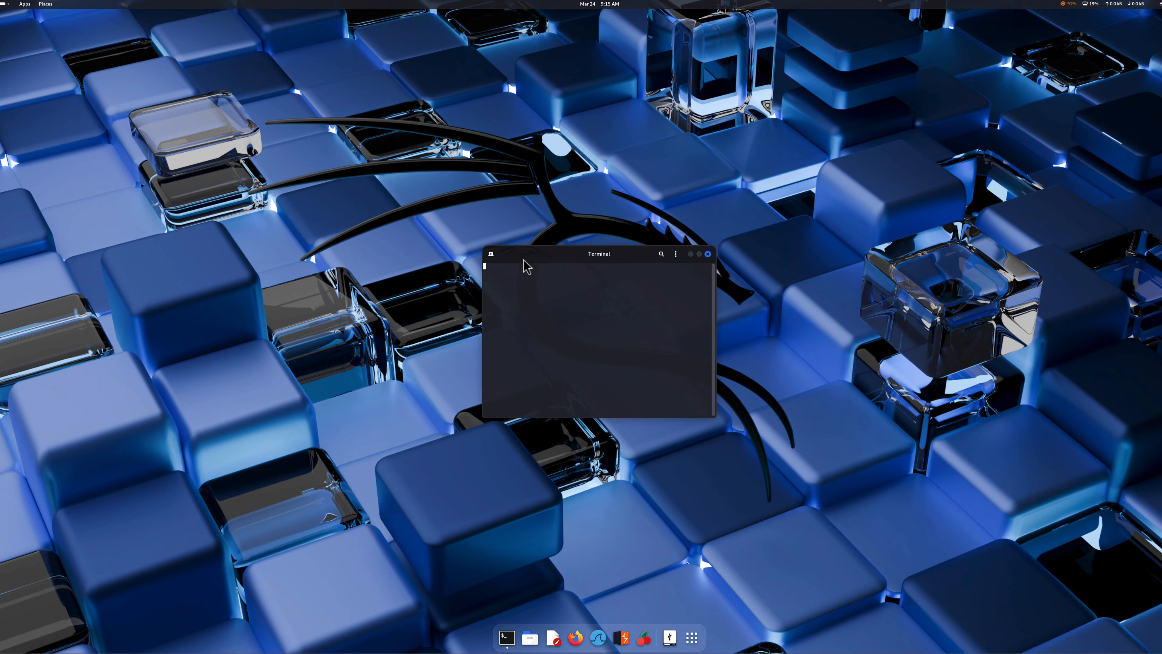
drag(523, 260, 301, 140)
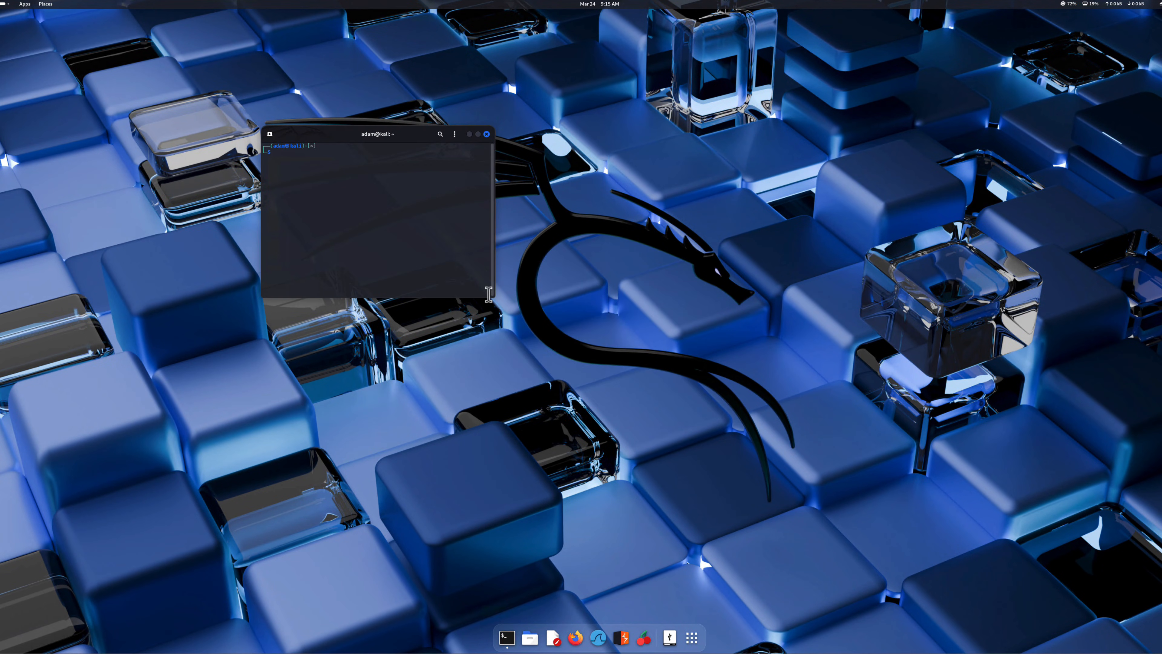
drag(493, 297, 871, 572)
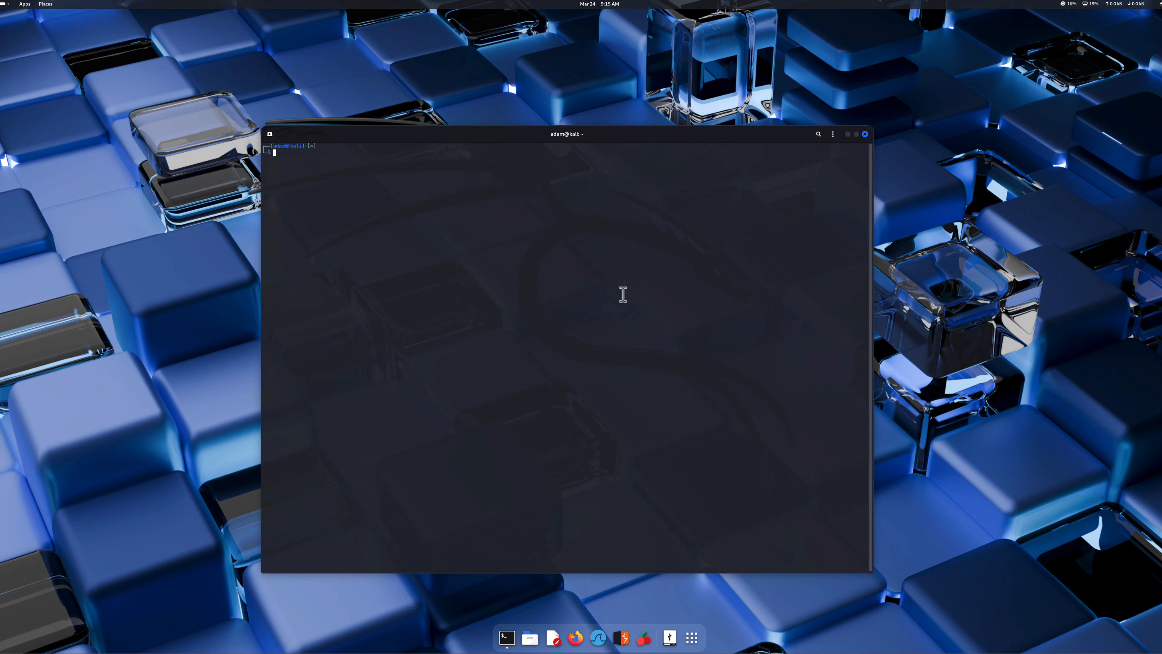
click(864, 134)
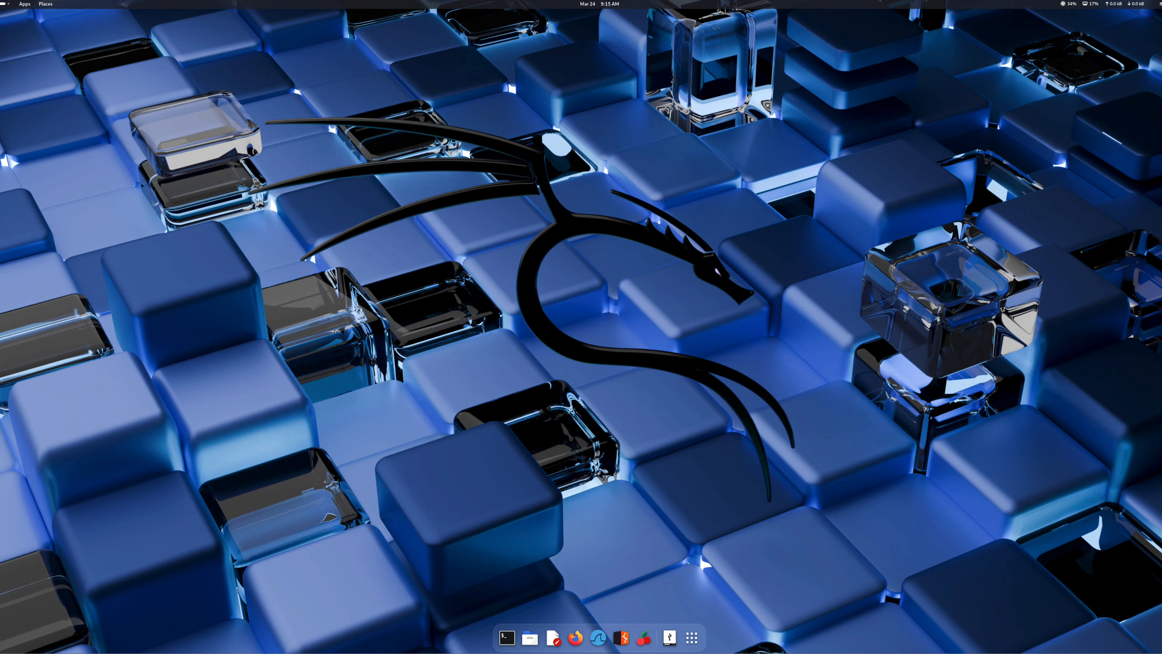
Step: Restart the computer from the Kali desktop and confirm the restart
key(super+s)
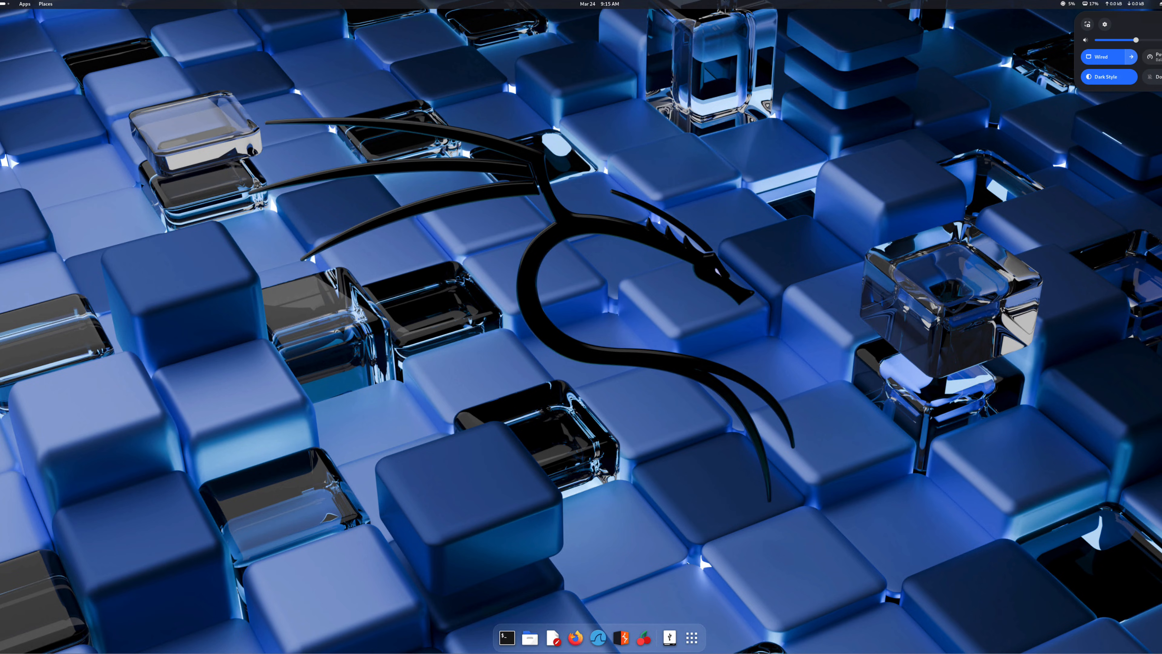
click(1161, 24)
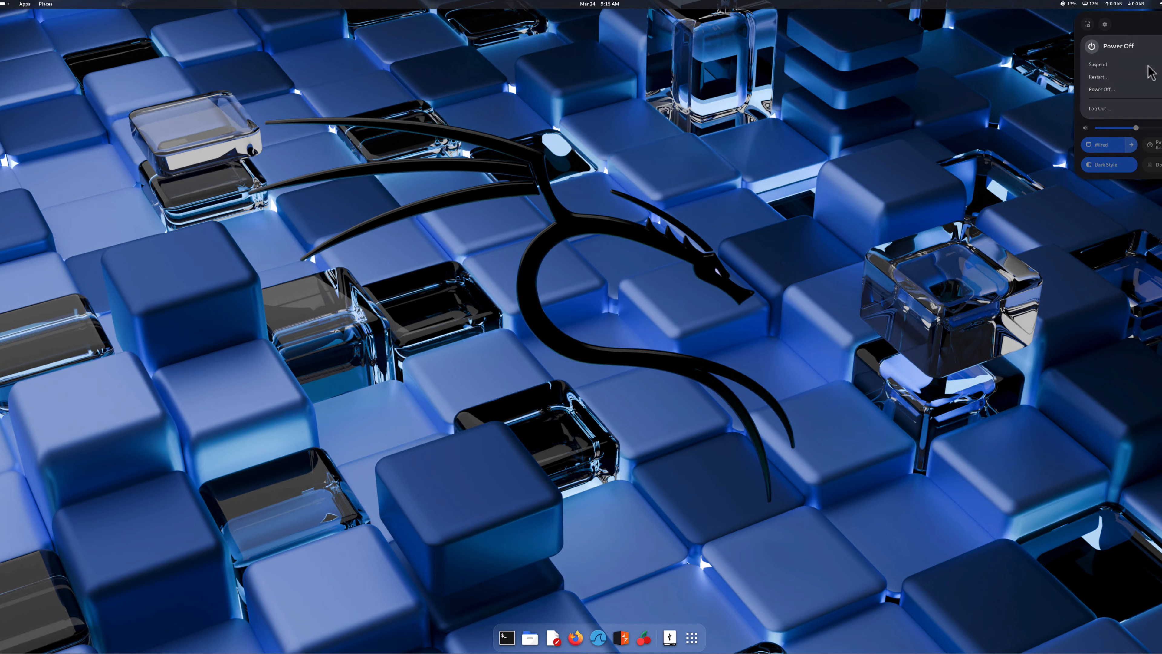
click(1103, 76)
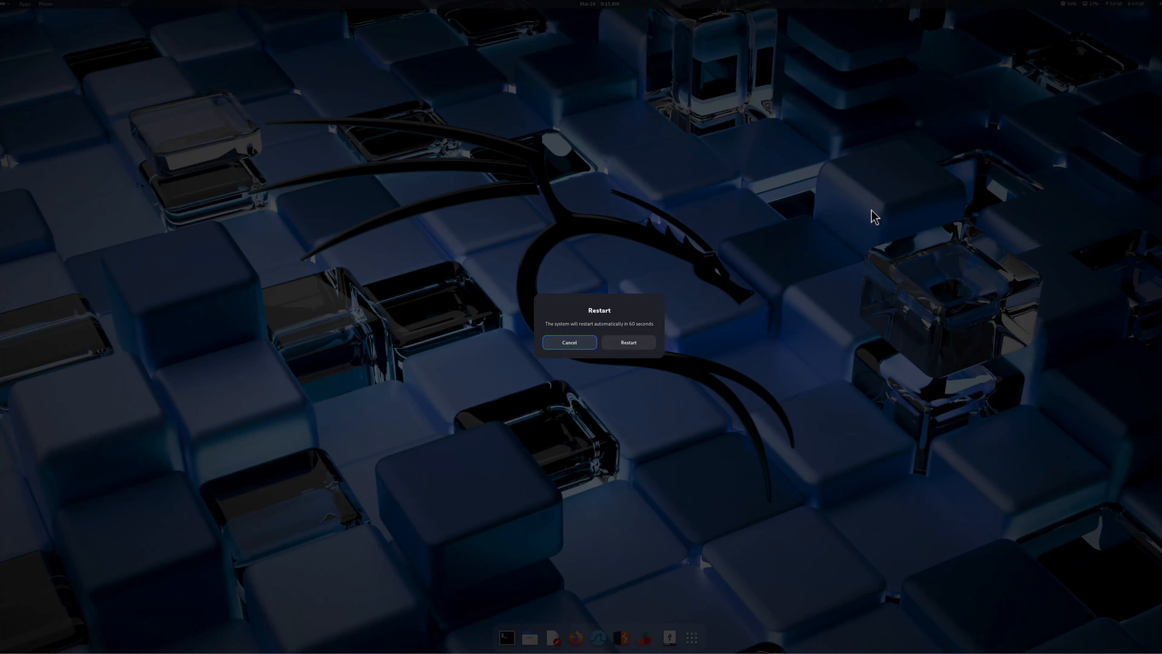
click(628, 347)
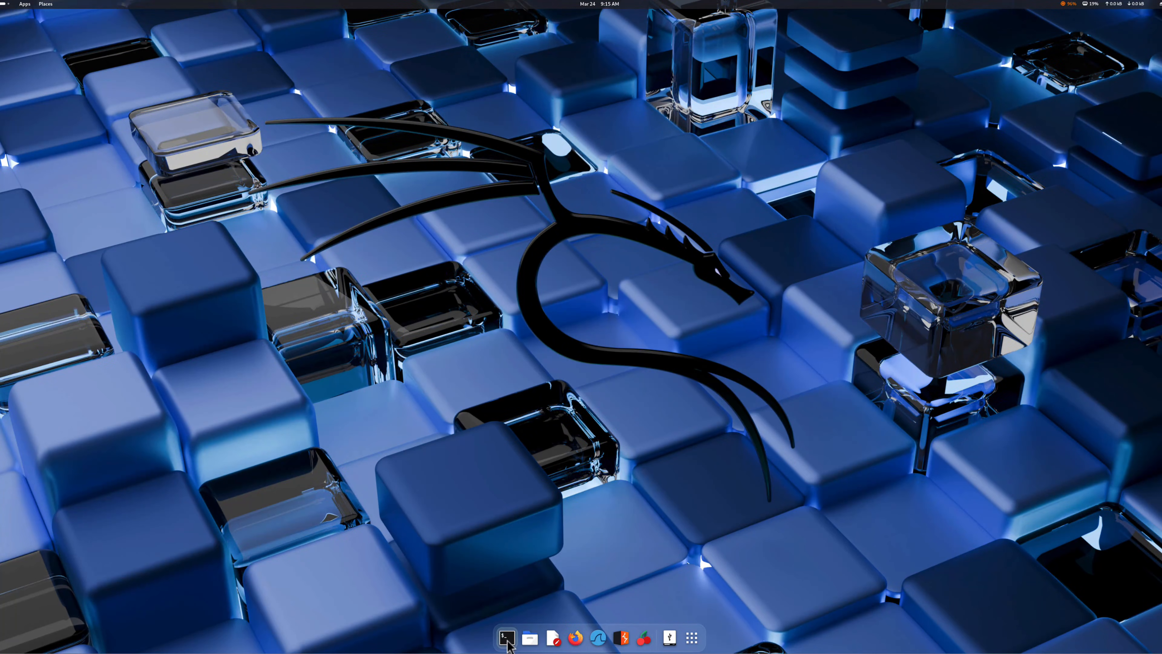
Step: Launch Terminal once more, reposition and enlarge its window, and close it
click(507, 637)
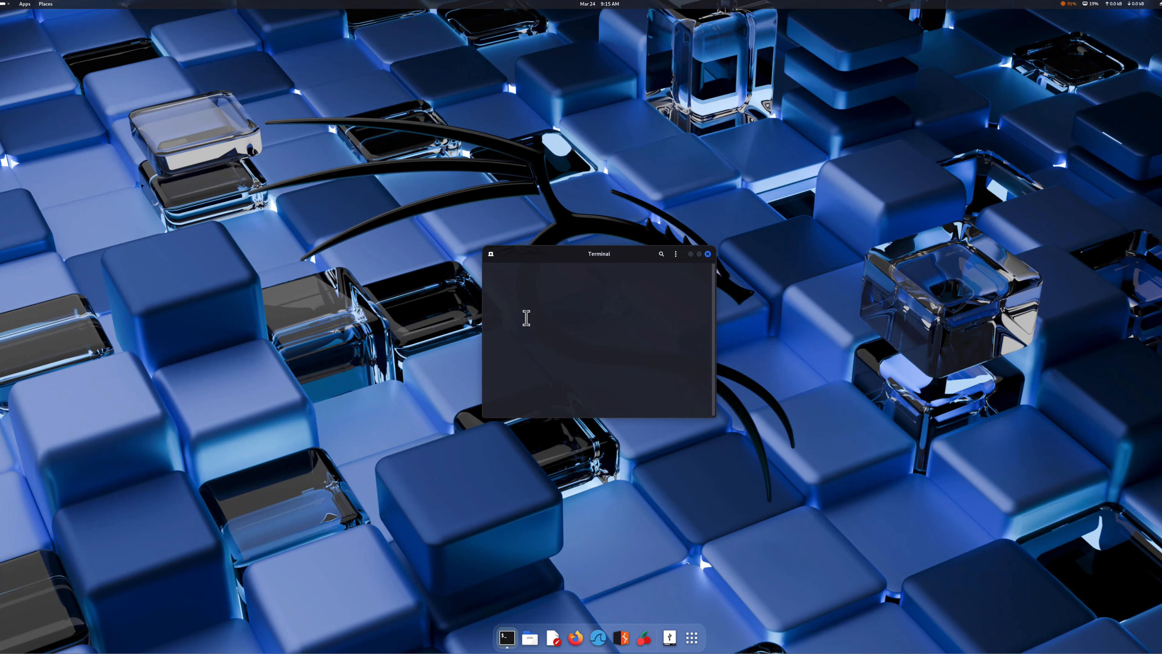
drag(523, 259, 301, 139)
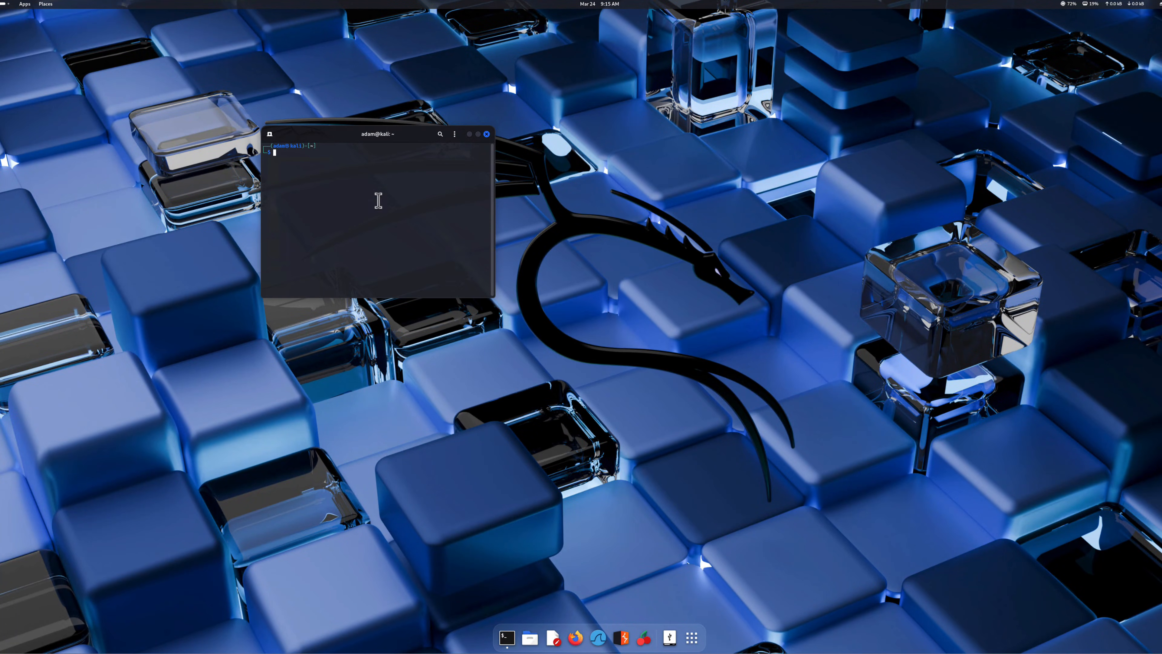
drag(496, 306, 873, 576)
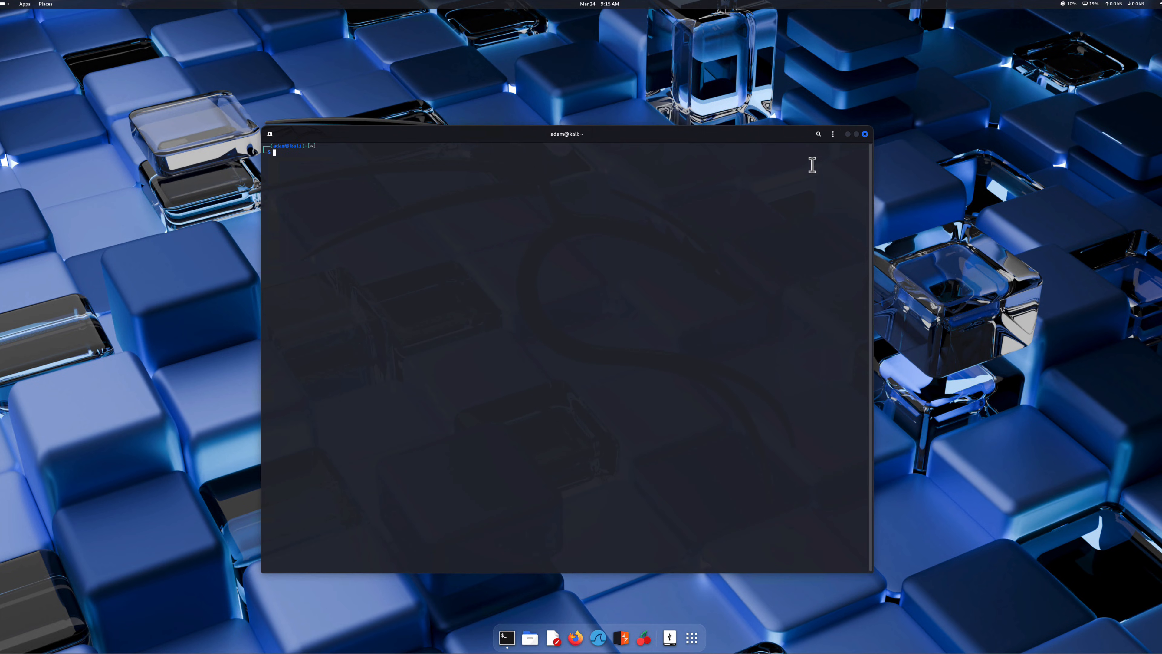
click(865, 134)
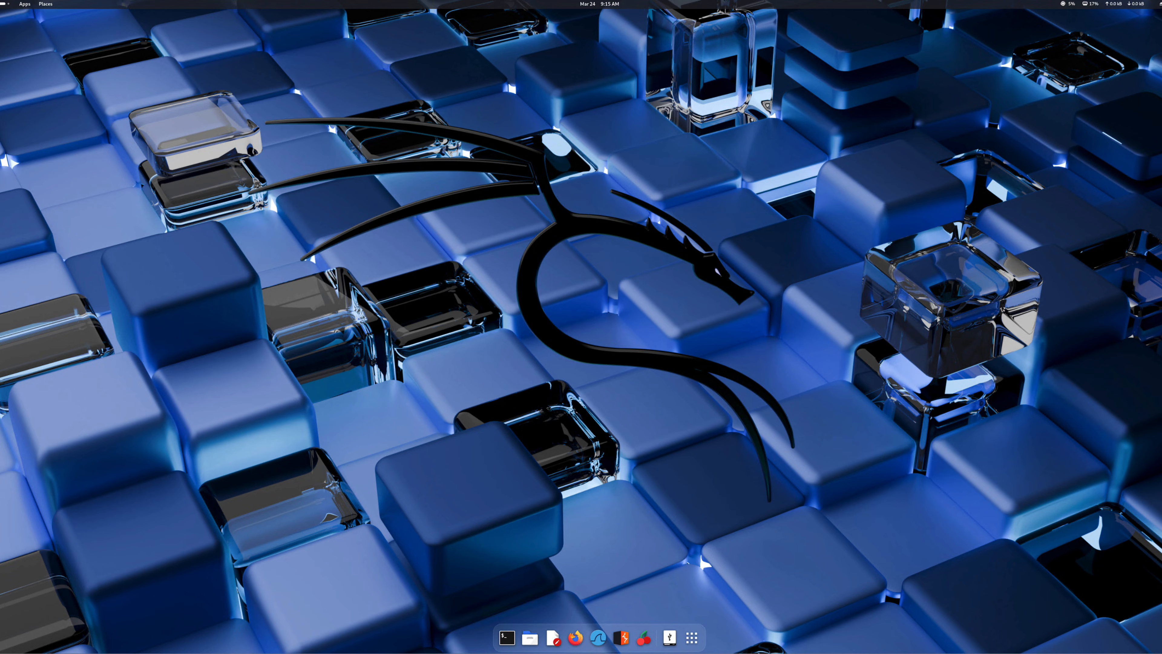
Step: Open the power-off options on the Kali desktop
click(1161, 4)
click(1161, 25)
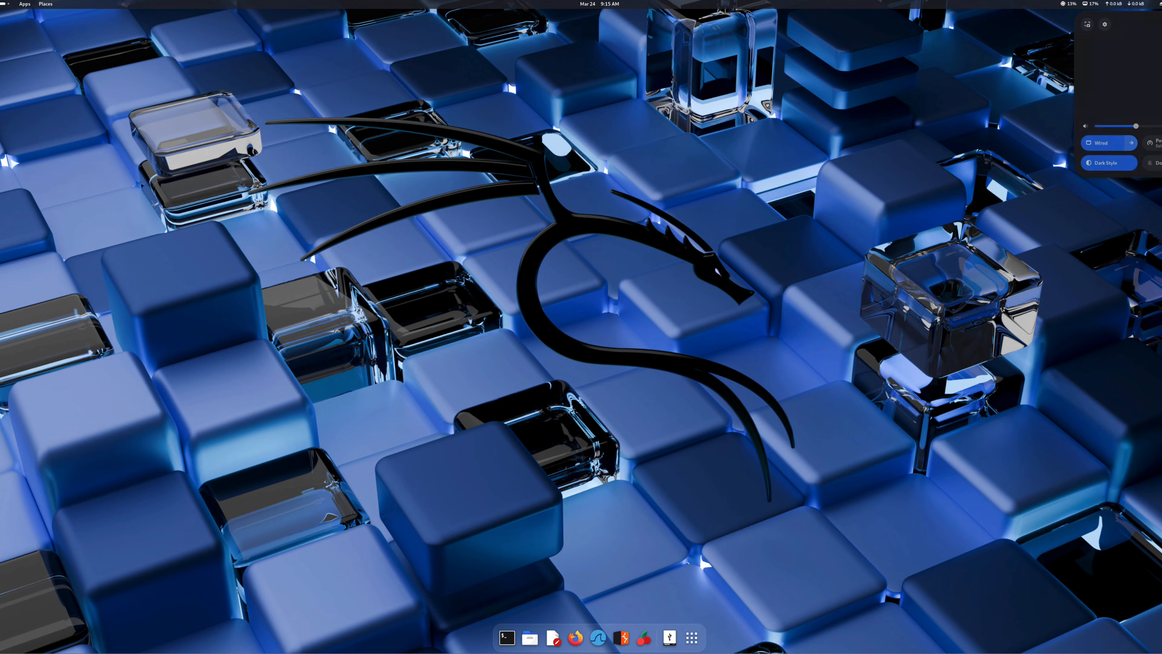